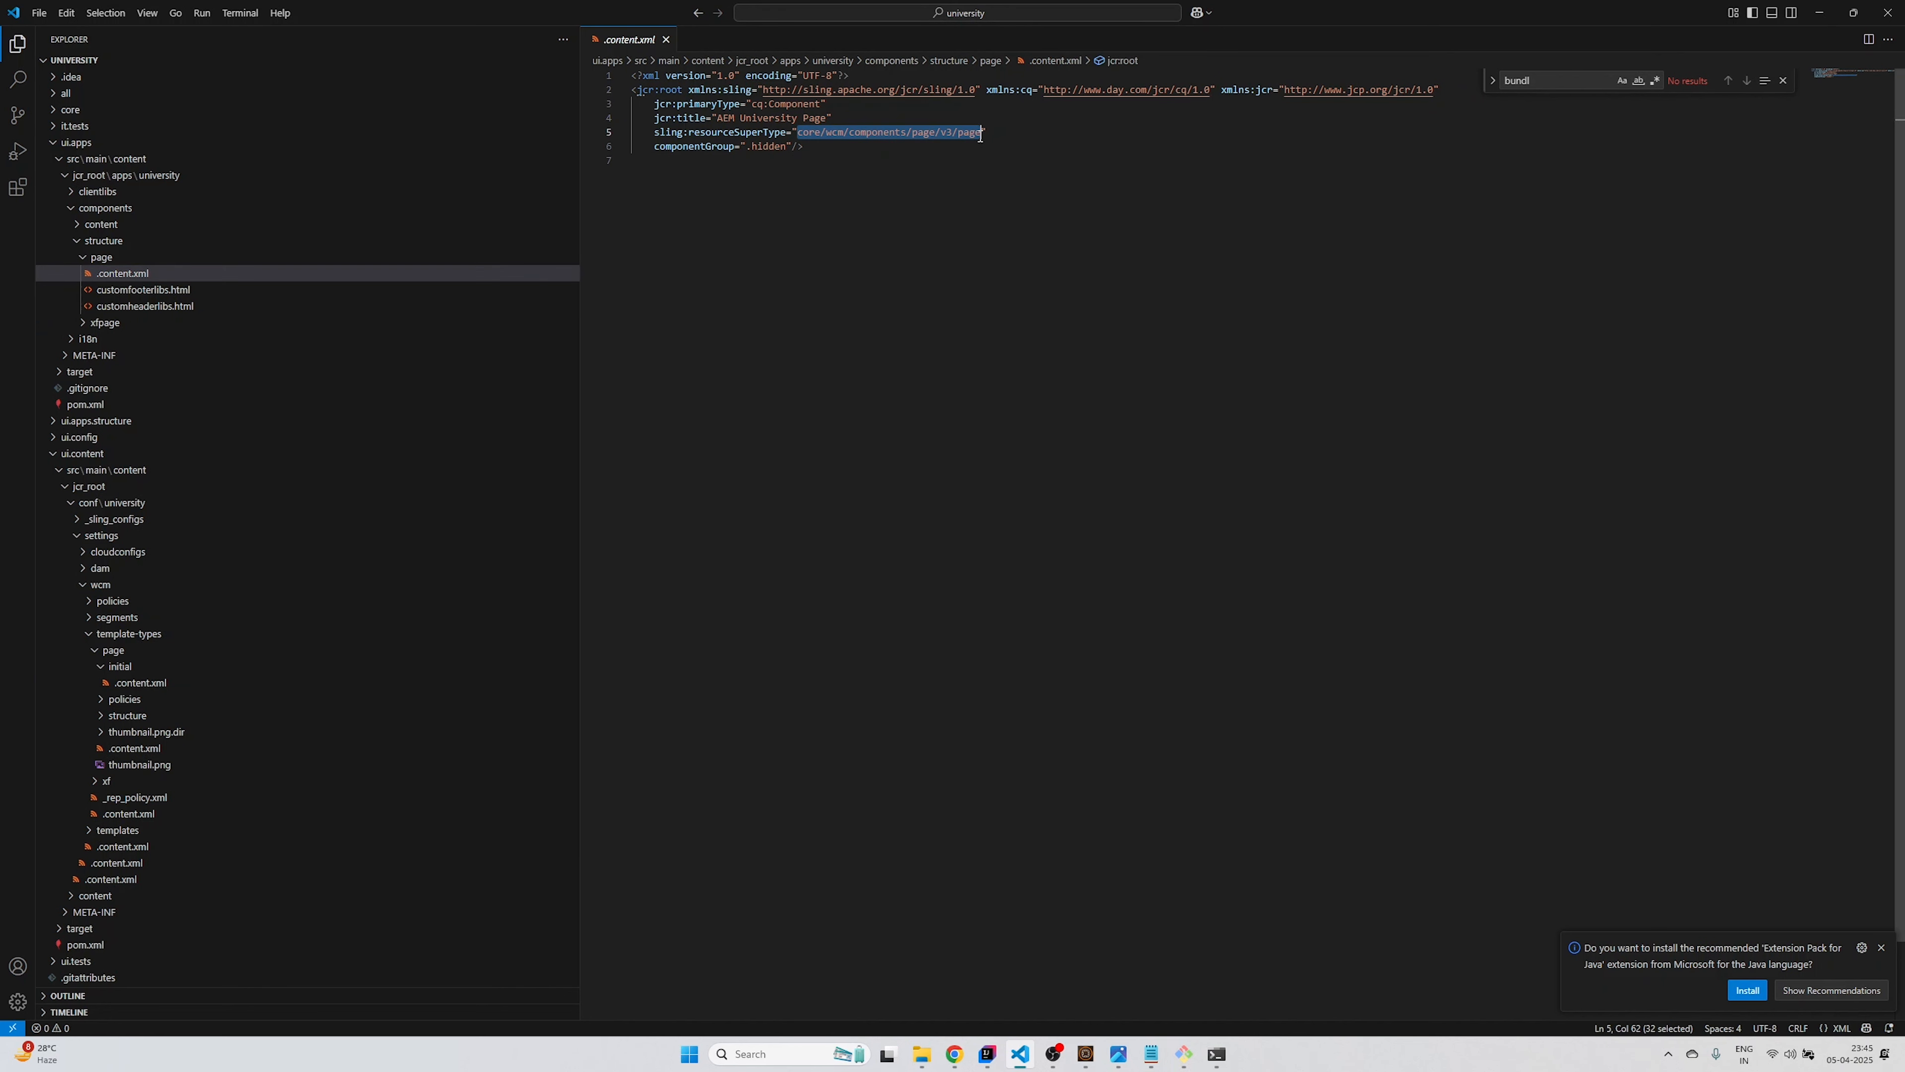
# Examine the page component's customfooterlibs.html and customheaderlibs.html, including the clientlib calls and the contexthub resource line
pyautogui.click(181, 683)
pyautogui.click(143, 290)
pyautogui.click(828, 355)
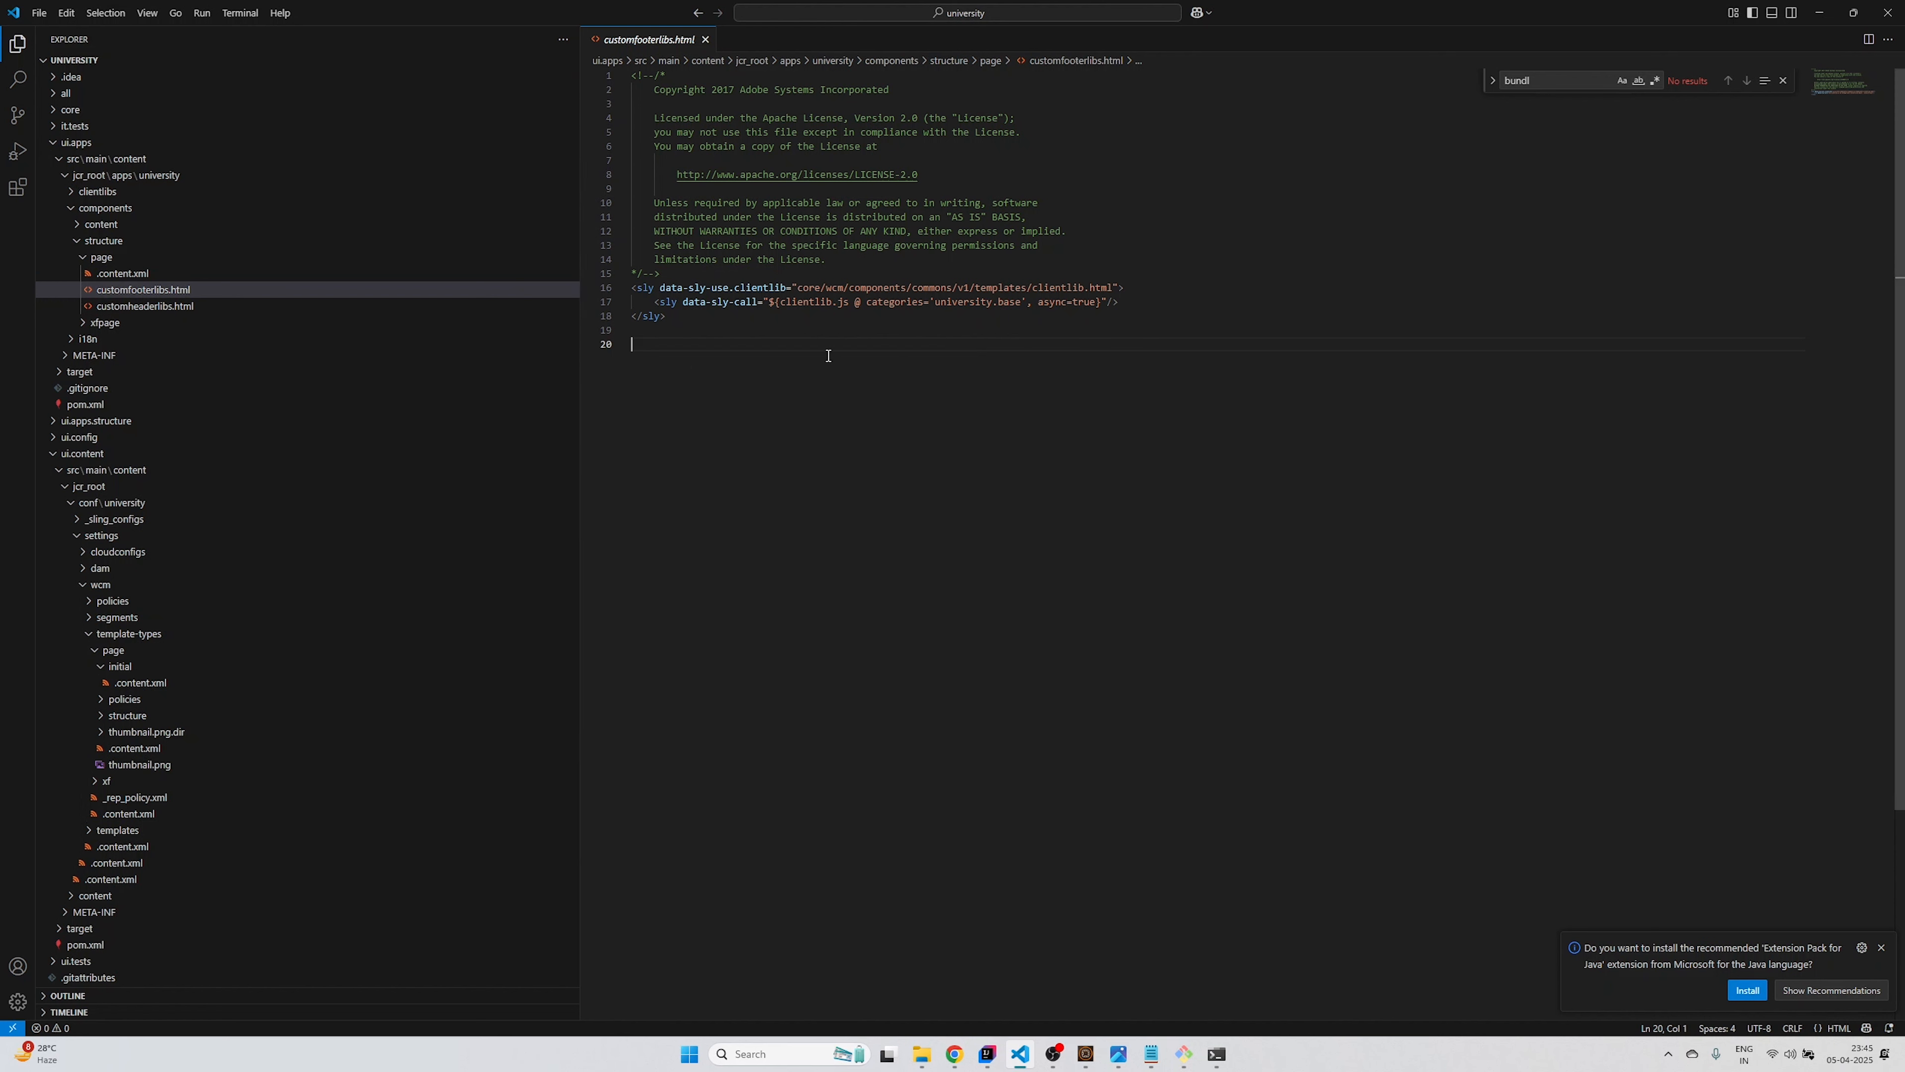
pyautogui.click(233, 309)
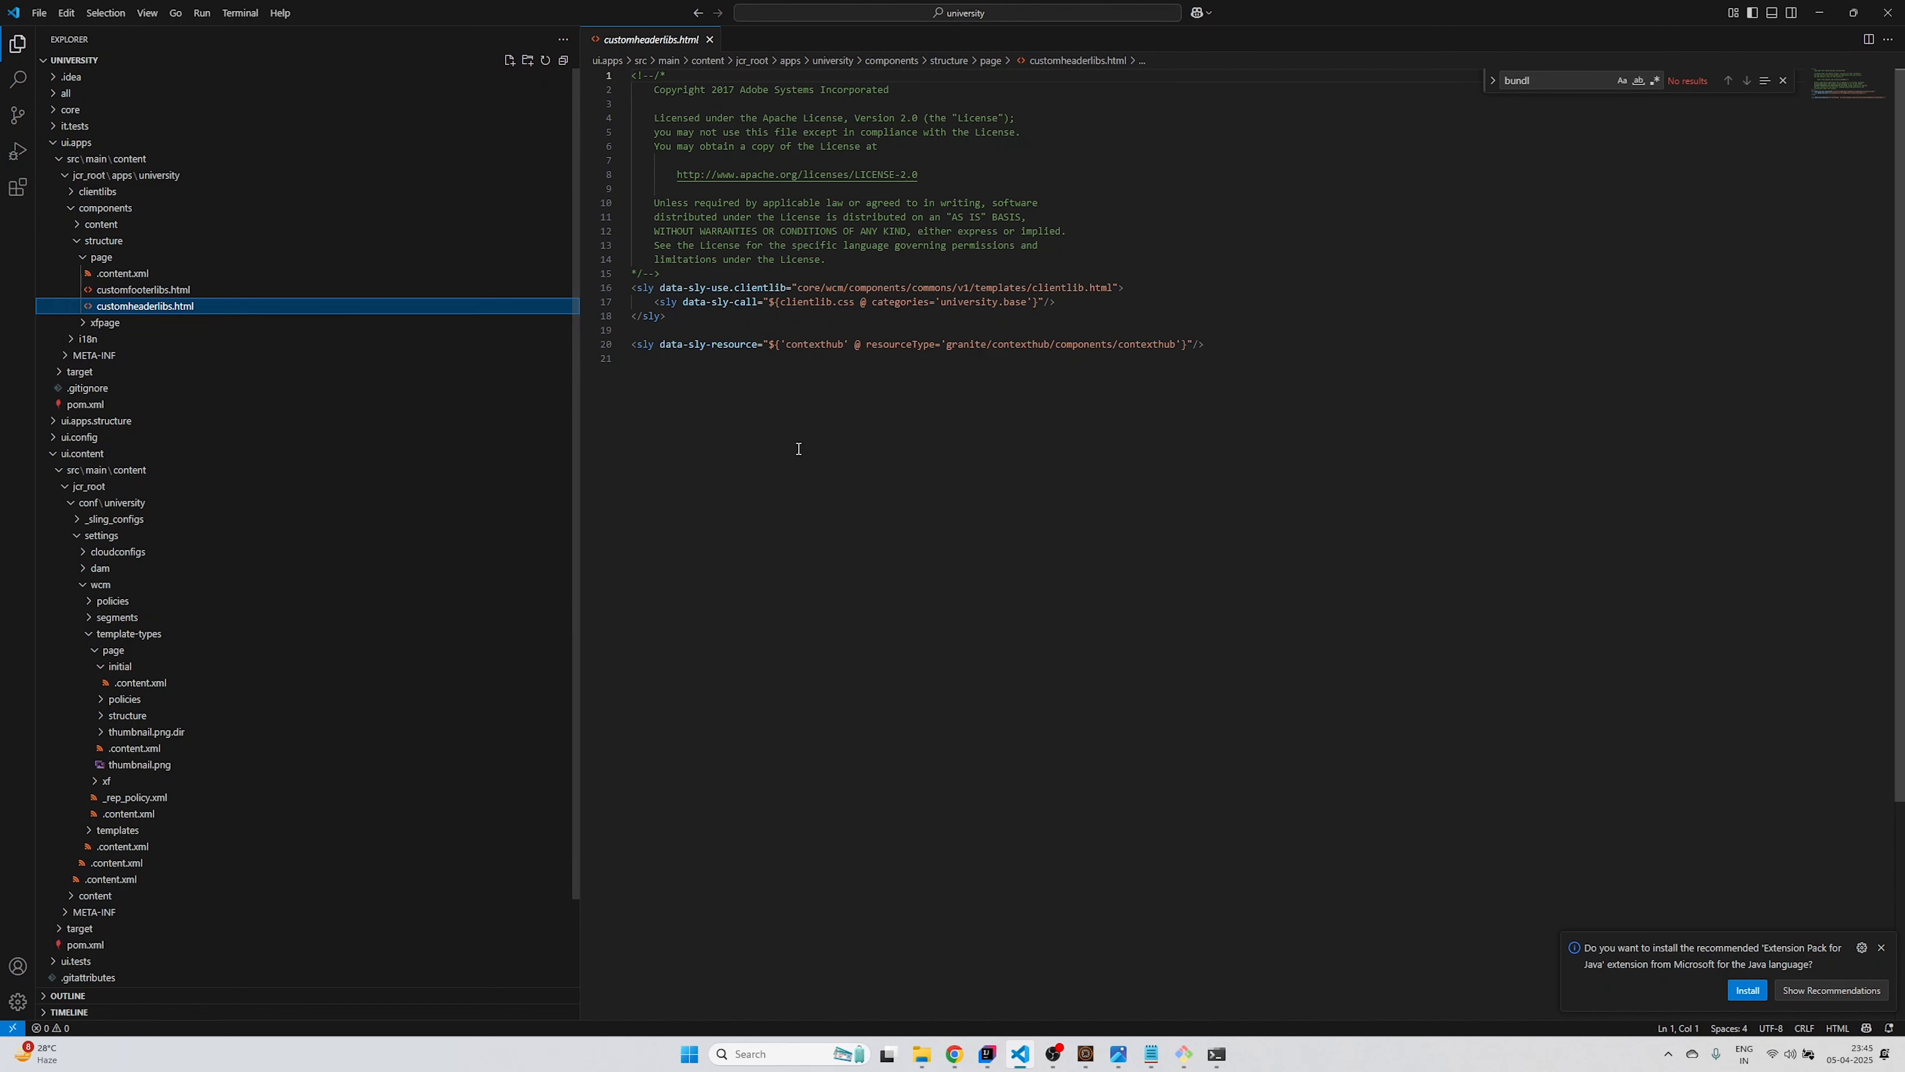
pyautogui.moveTo(796, 447); pyautogui.dragTo(633, 147)
pyautogui.click(850, 434)
pyautogui.hotkey('ctrl', 'a')
pyautogui.click(892, 430)
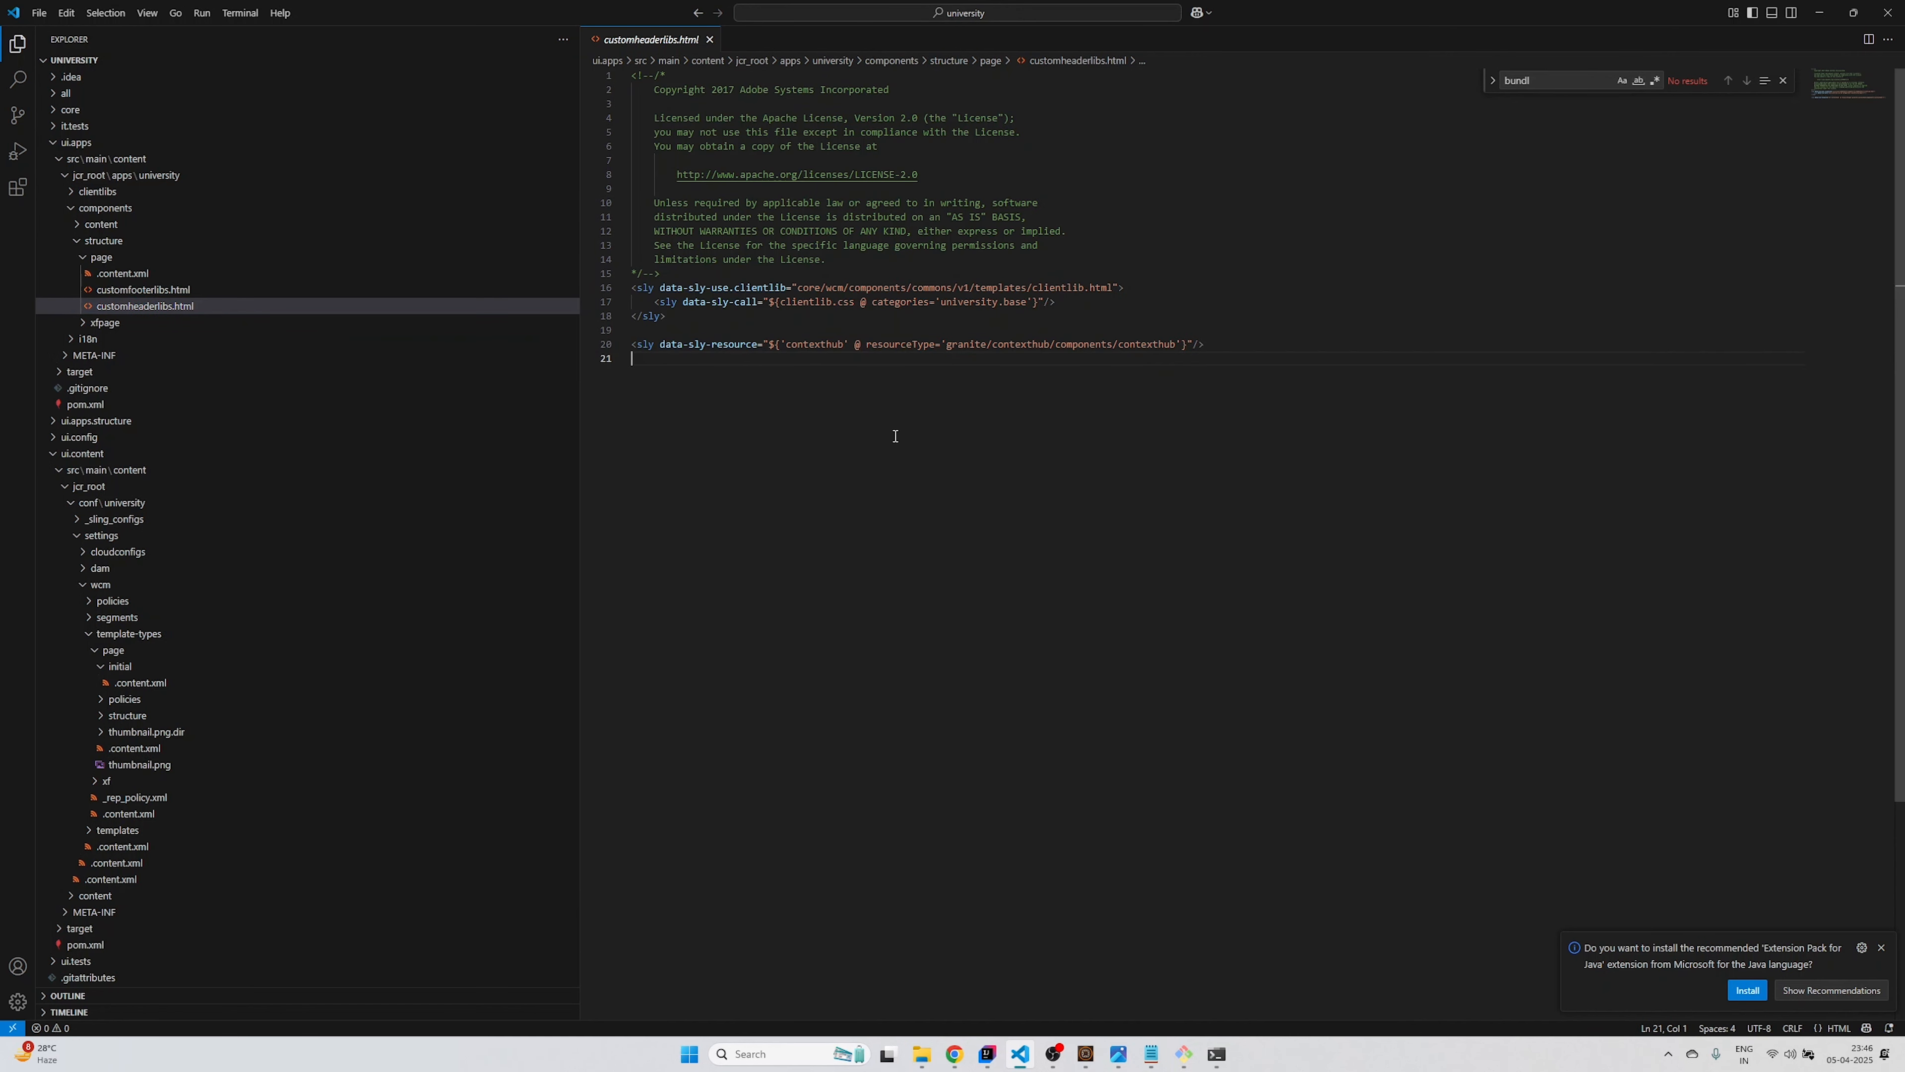
pyautogui.hotkey('ctrl', 'a')
pyautogui.moveTo(825, 359); pyautogui.dragTo(768, 344)
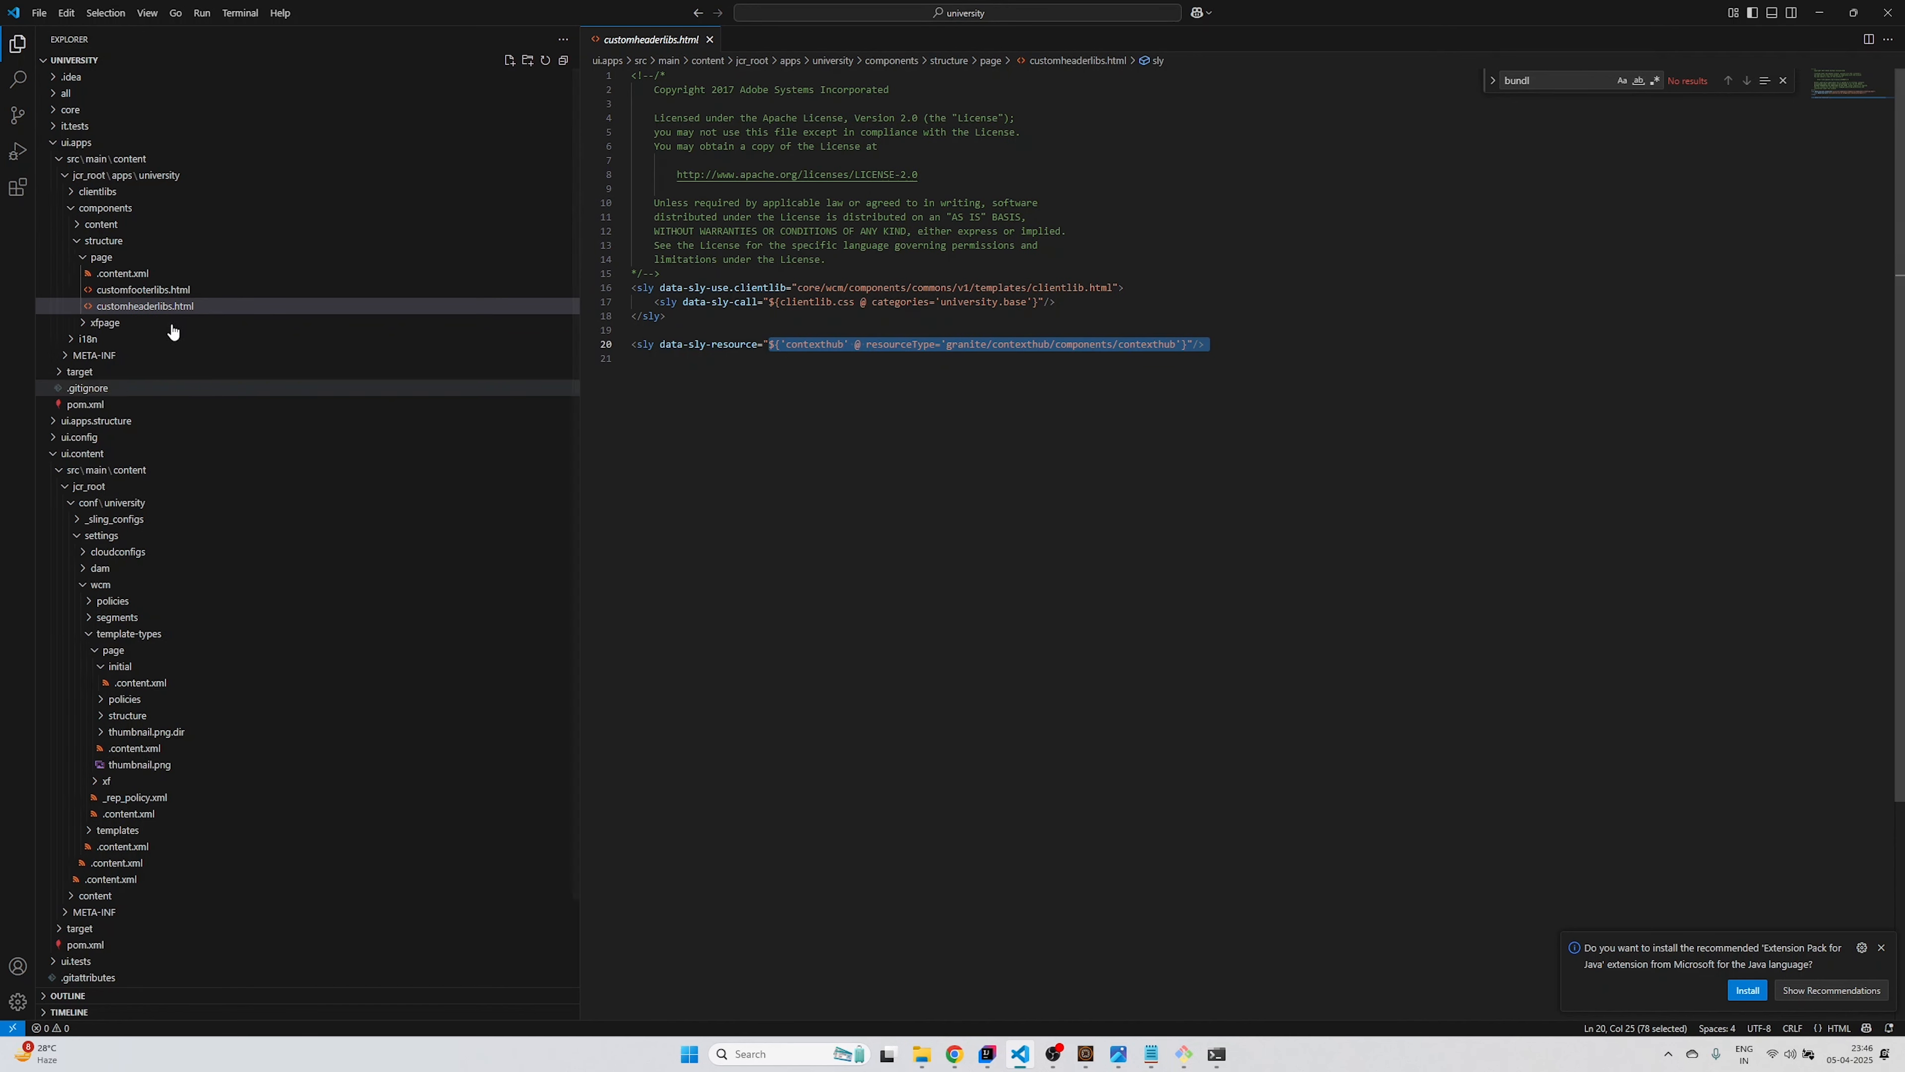
# Examine the existing template definition files in the templates folder under settings/wcm of ui.content
pyautogui.click(105, 256)
pyautogui.click(118, 781)
pyautogui.click(127, 798)
pyautogui.click(127, 847)
pyautogui.click(140, 863)
pyautogui.moveTo(1010, 175); pyautogui.dragTo(791, 175)
pyautogui.click(117, 781)
pyautogui.click(129, 584)
# Switch to Adobe Experience Manager in the browser and start a new template of type Page in the AEM University folder
pyautogui.hotkey('alt', 'Tab')
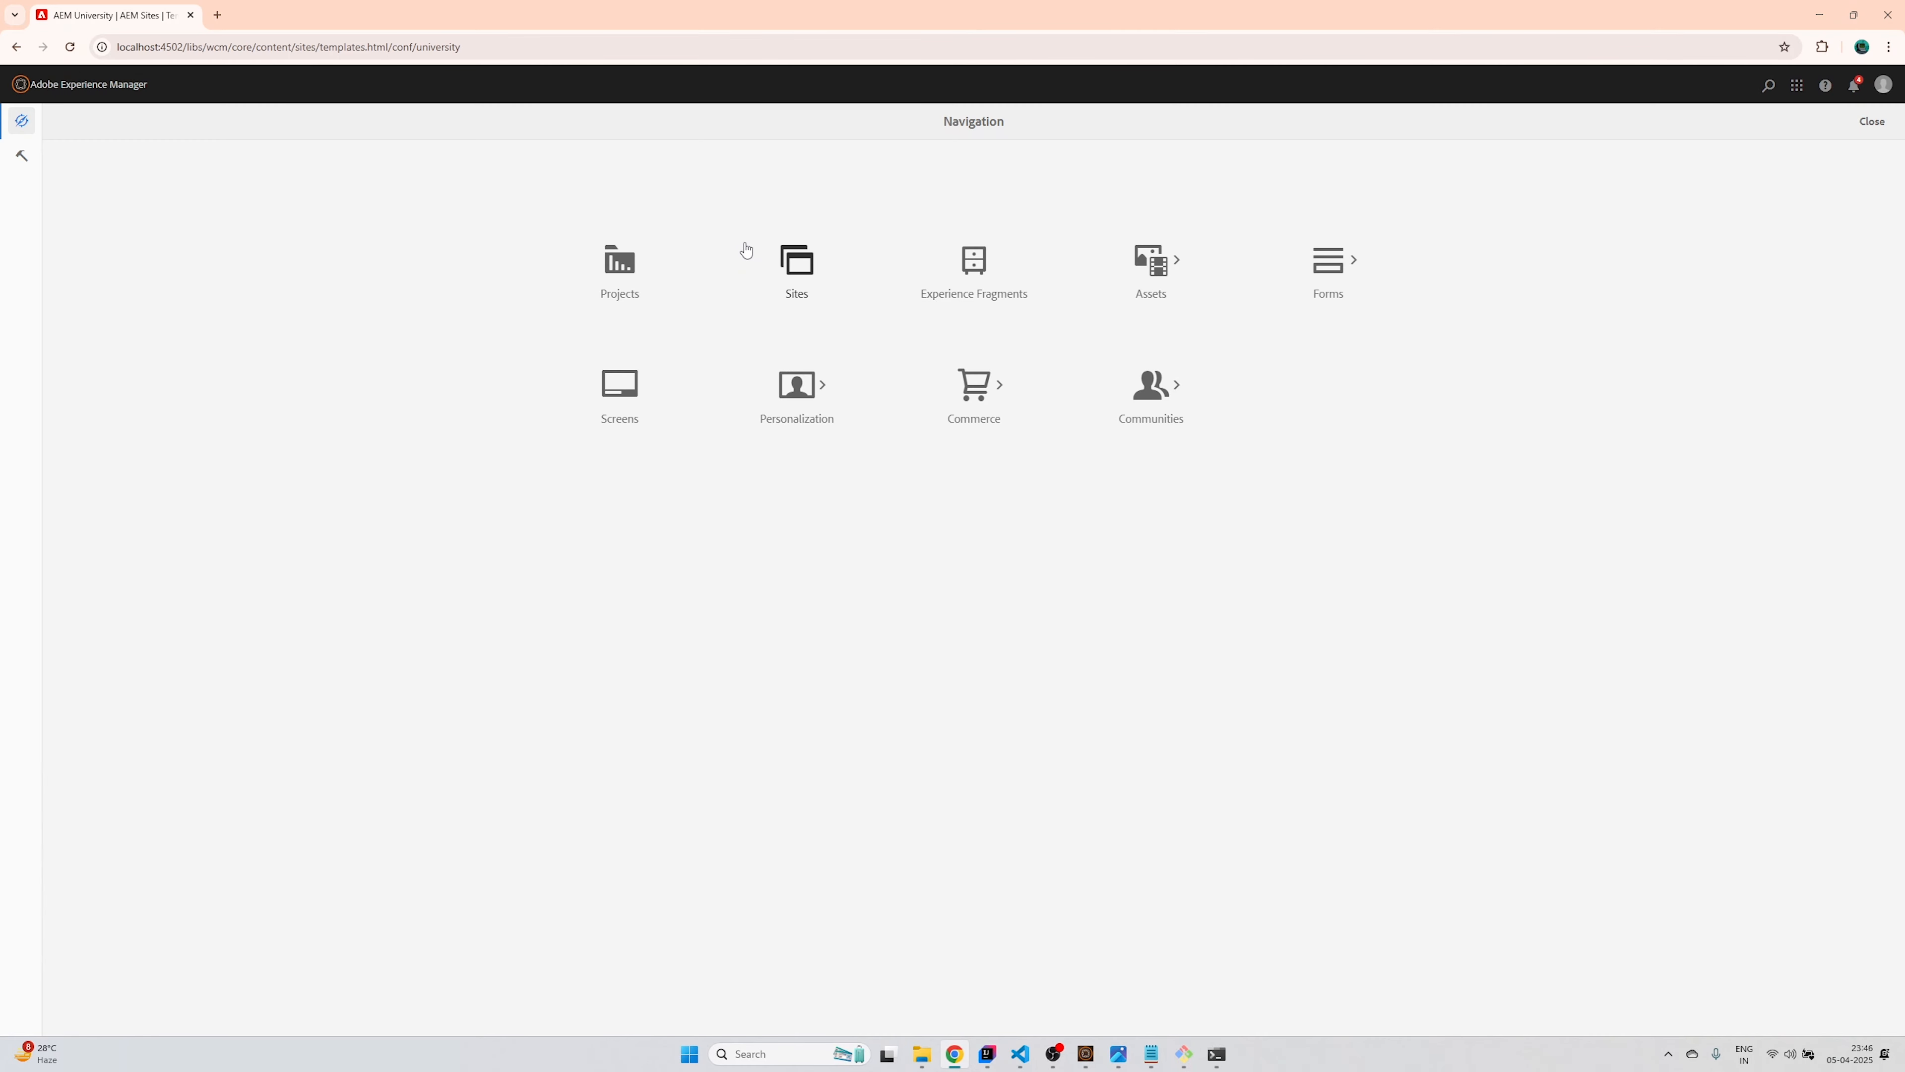
pyautogui.click(21, 158)
pyautogui.click(971, 225)
pyautogui.click(293, 203)
pyautogui.click(1868, 121)
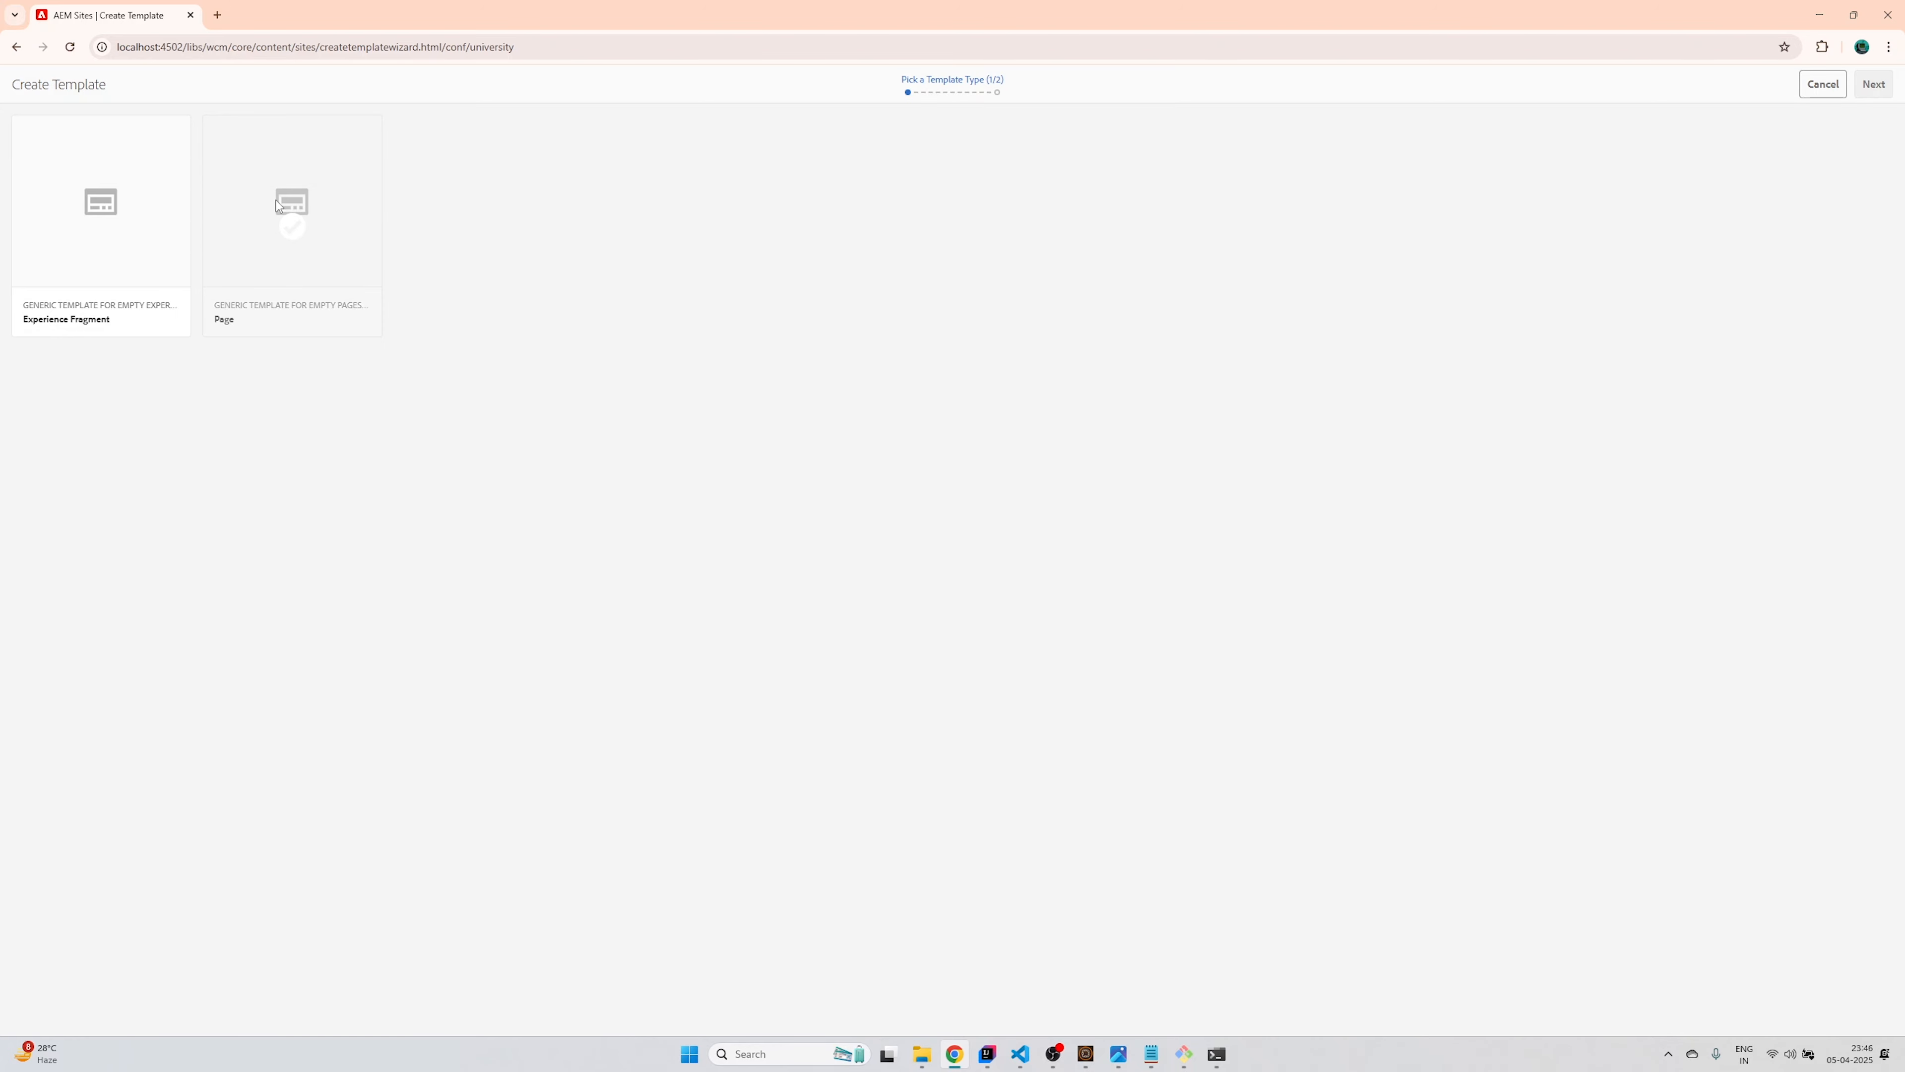
pyautogui.click(302, 253)
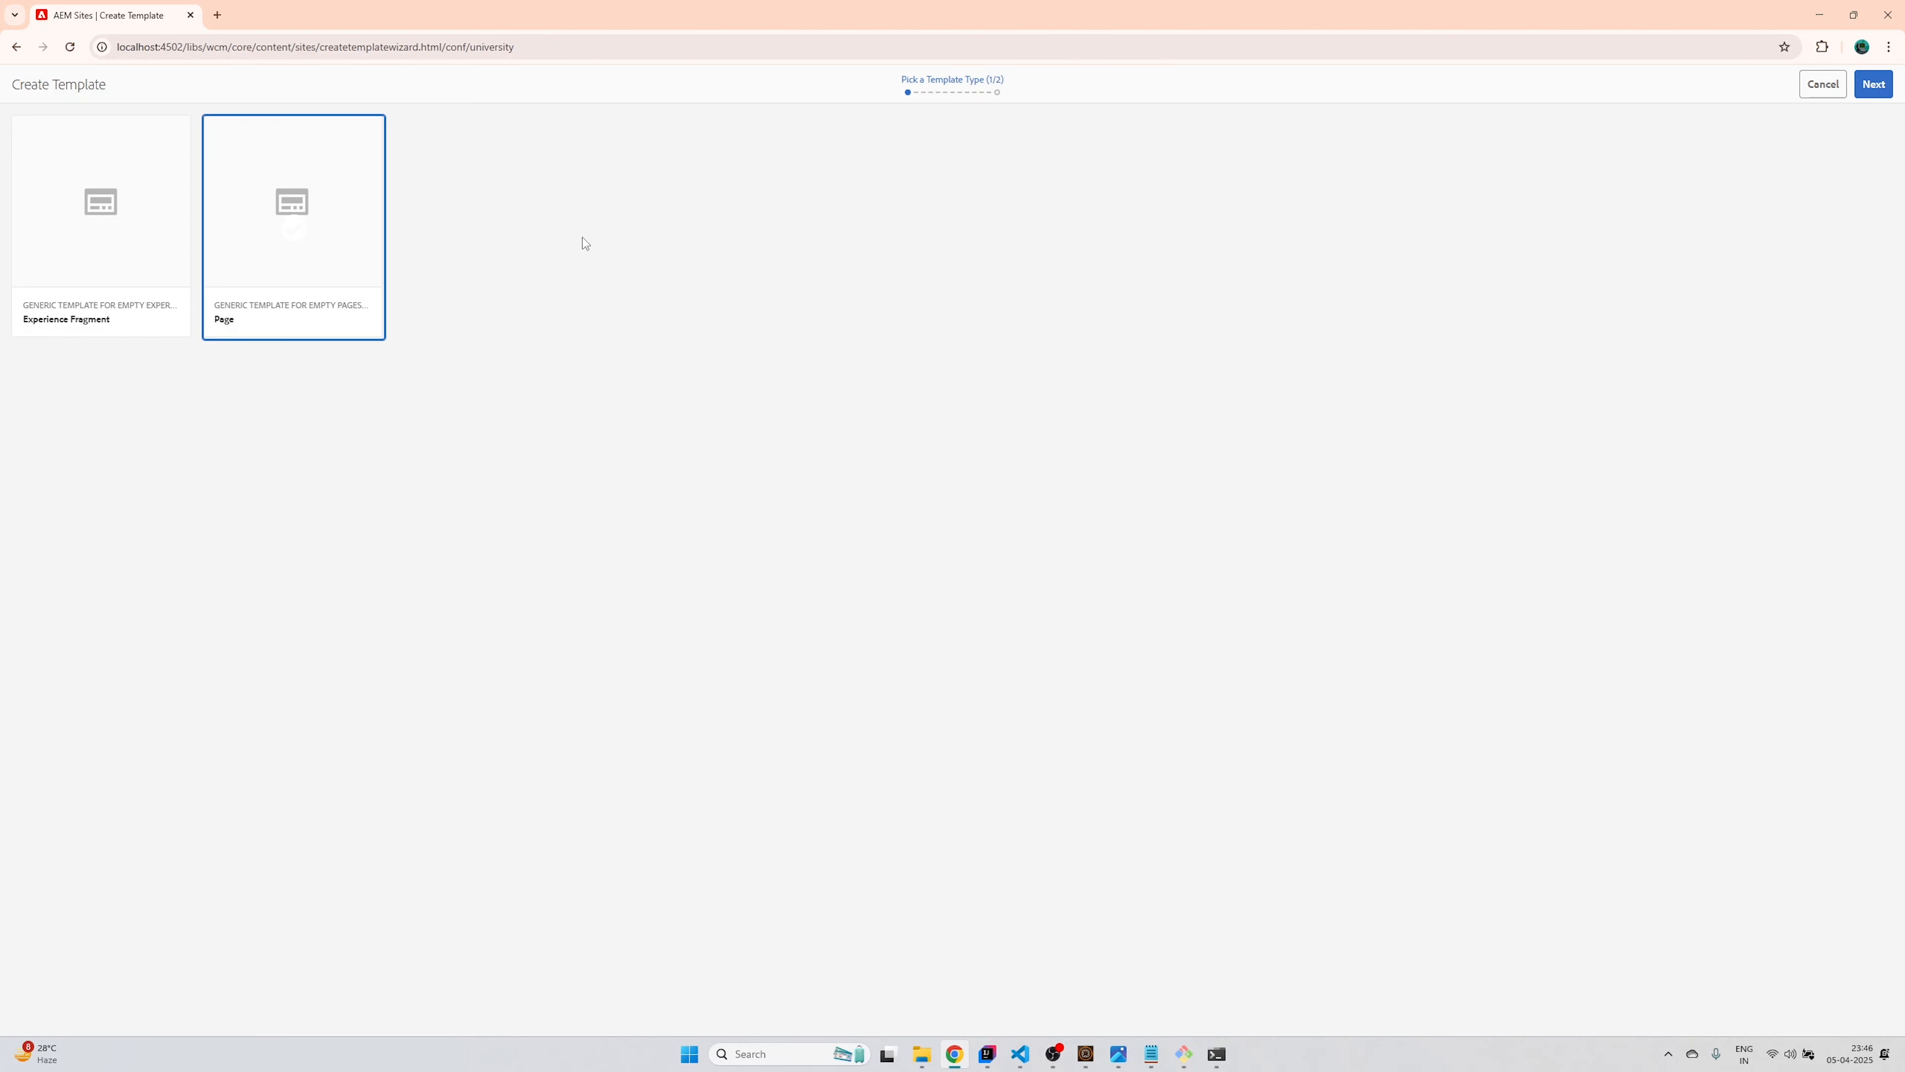
pyautogui.moveTo(901, 79); pyautogui.dragTo(1049, 85)
pyautogui.click(1873, 84)
# Title the template Product Template, create it and open it for editing
pyautogui.click(904, 139)
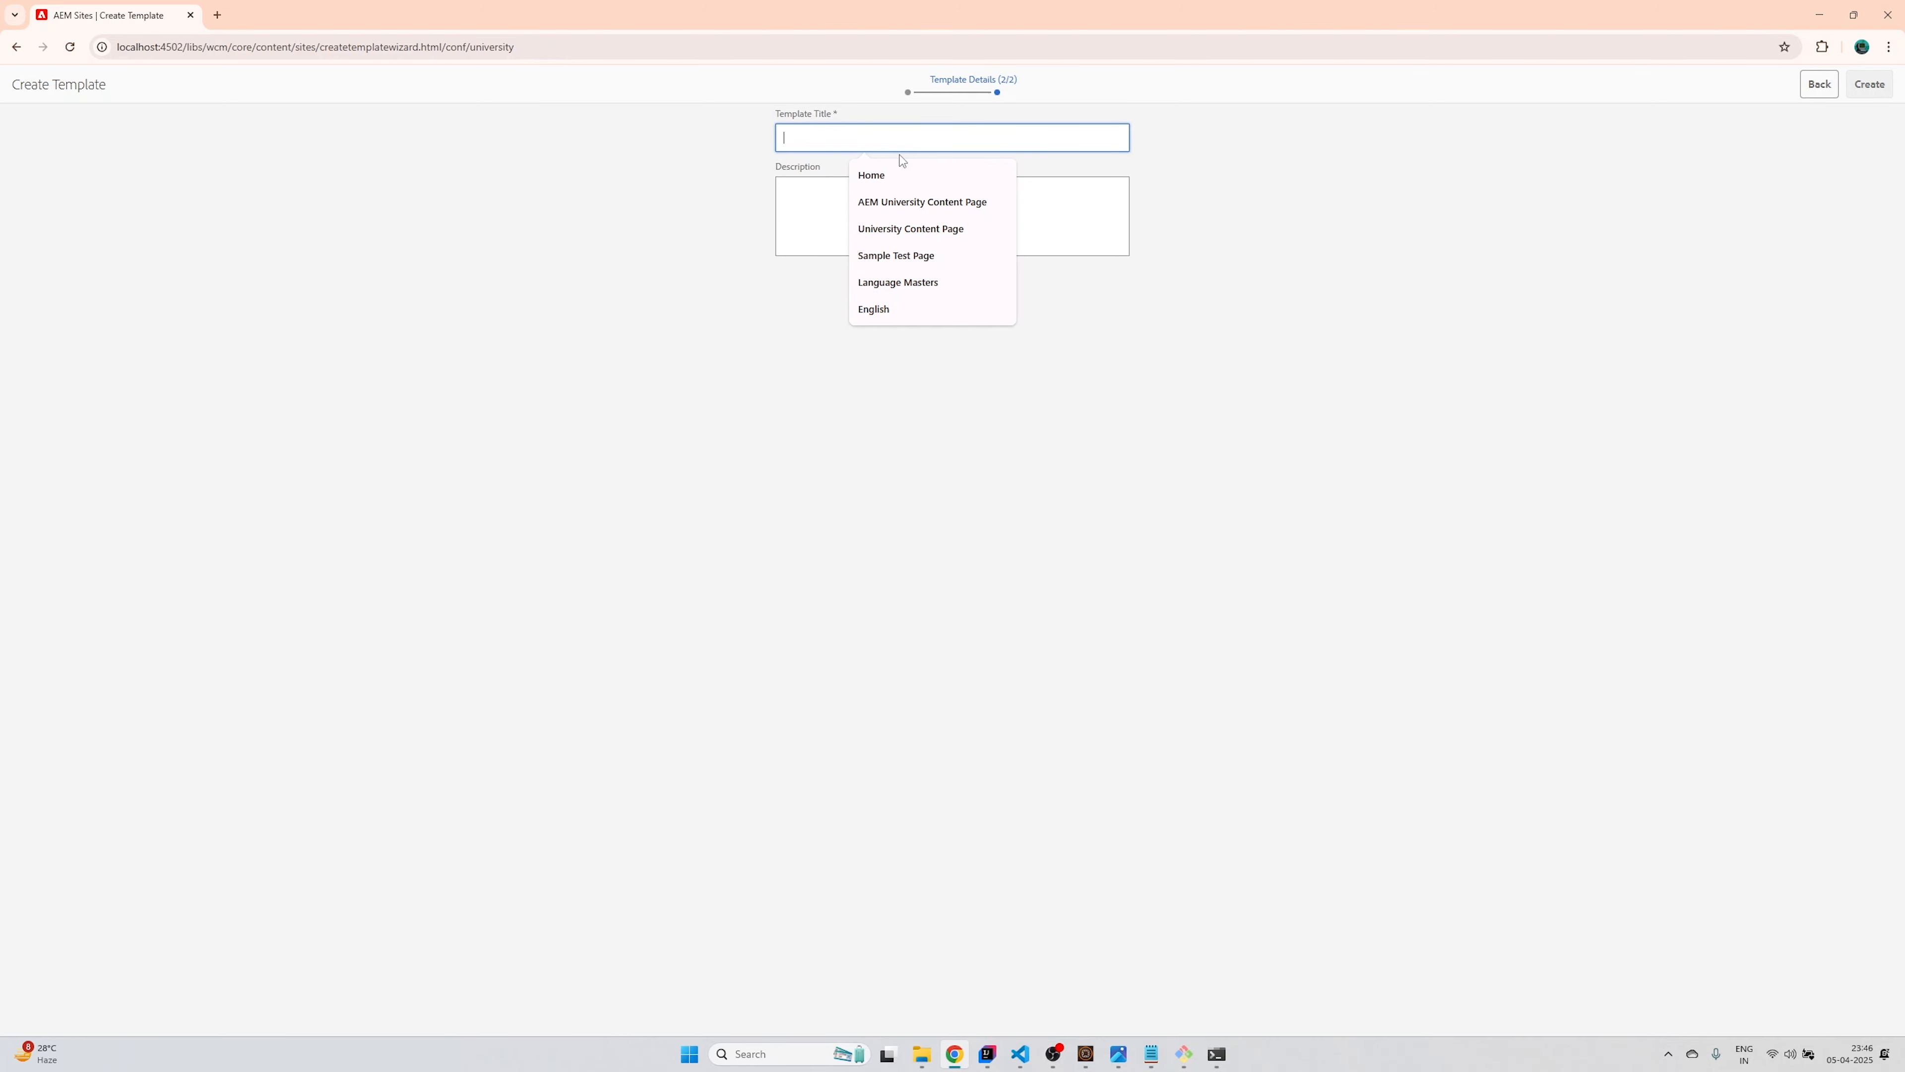
pyautogui.write('Product Template')
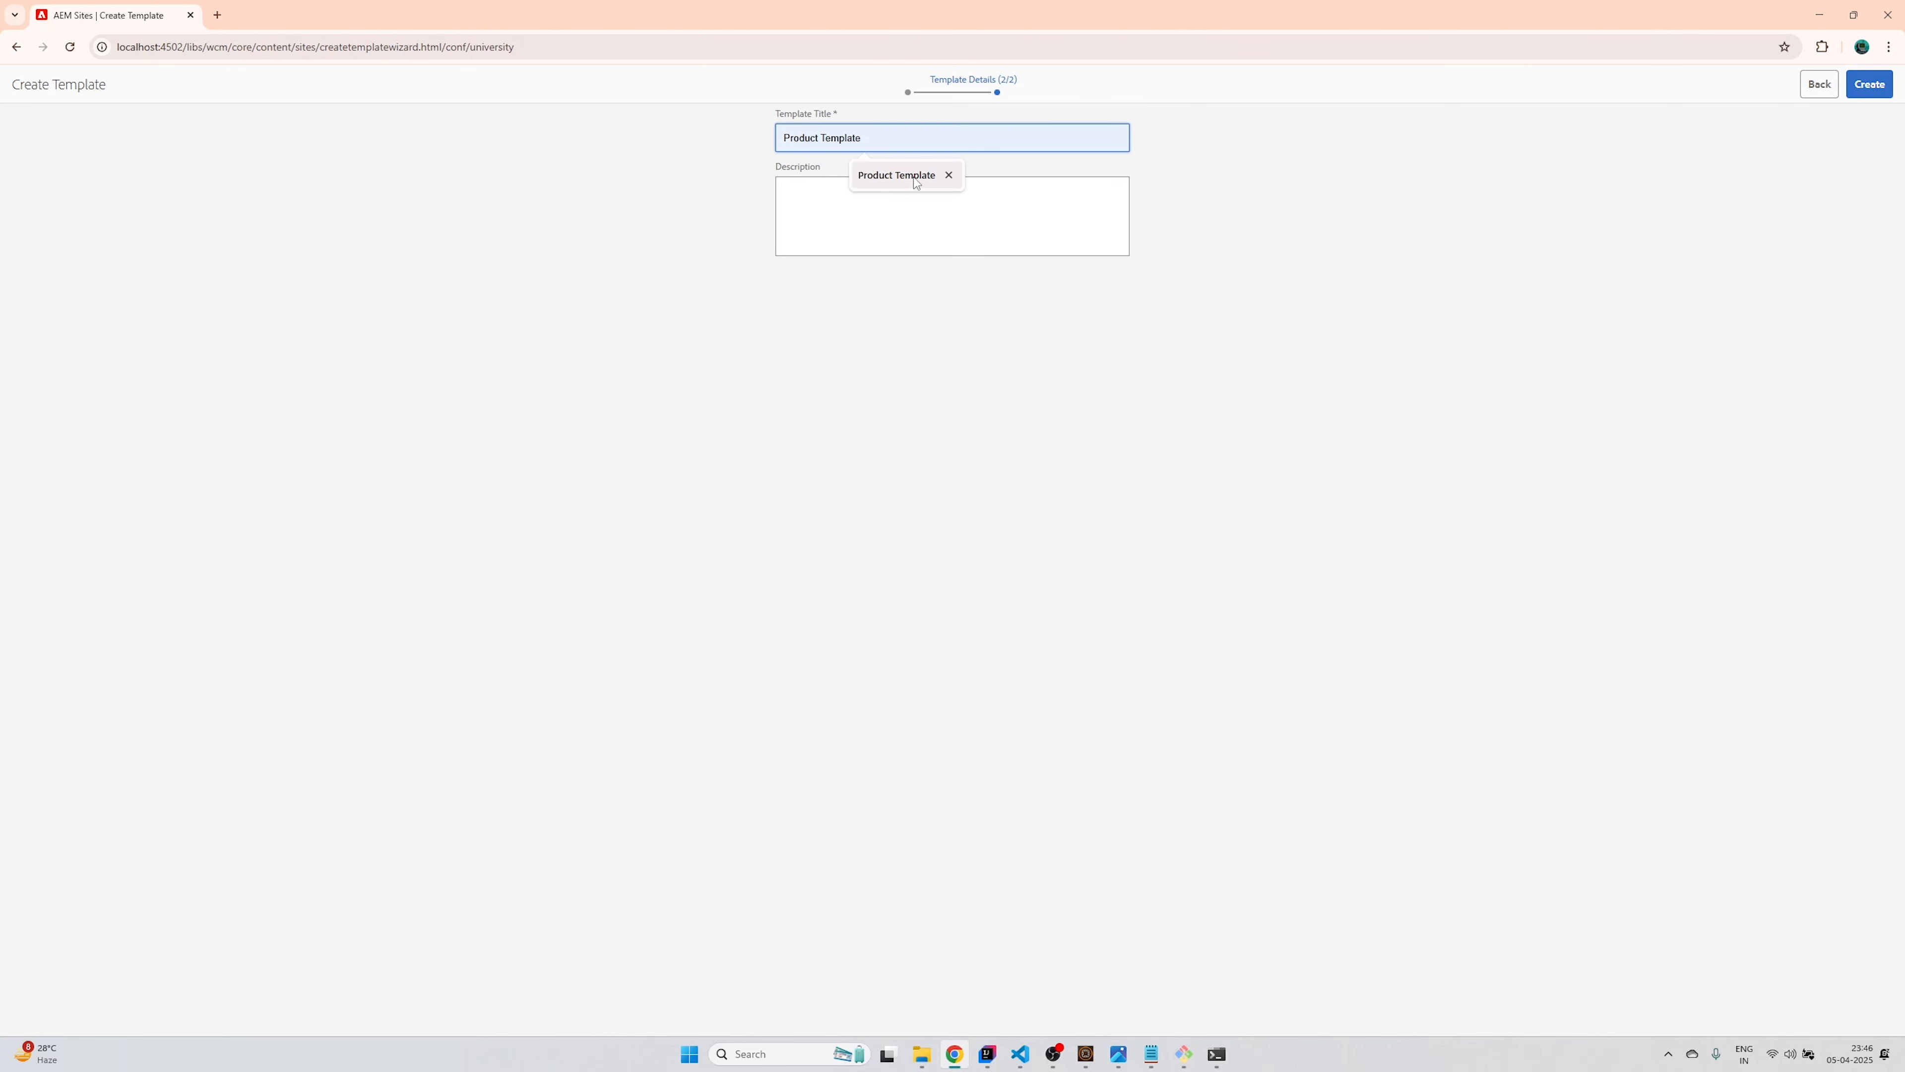
pyautogui.click(897, 175)
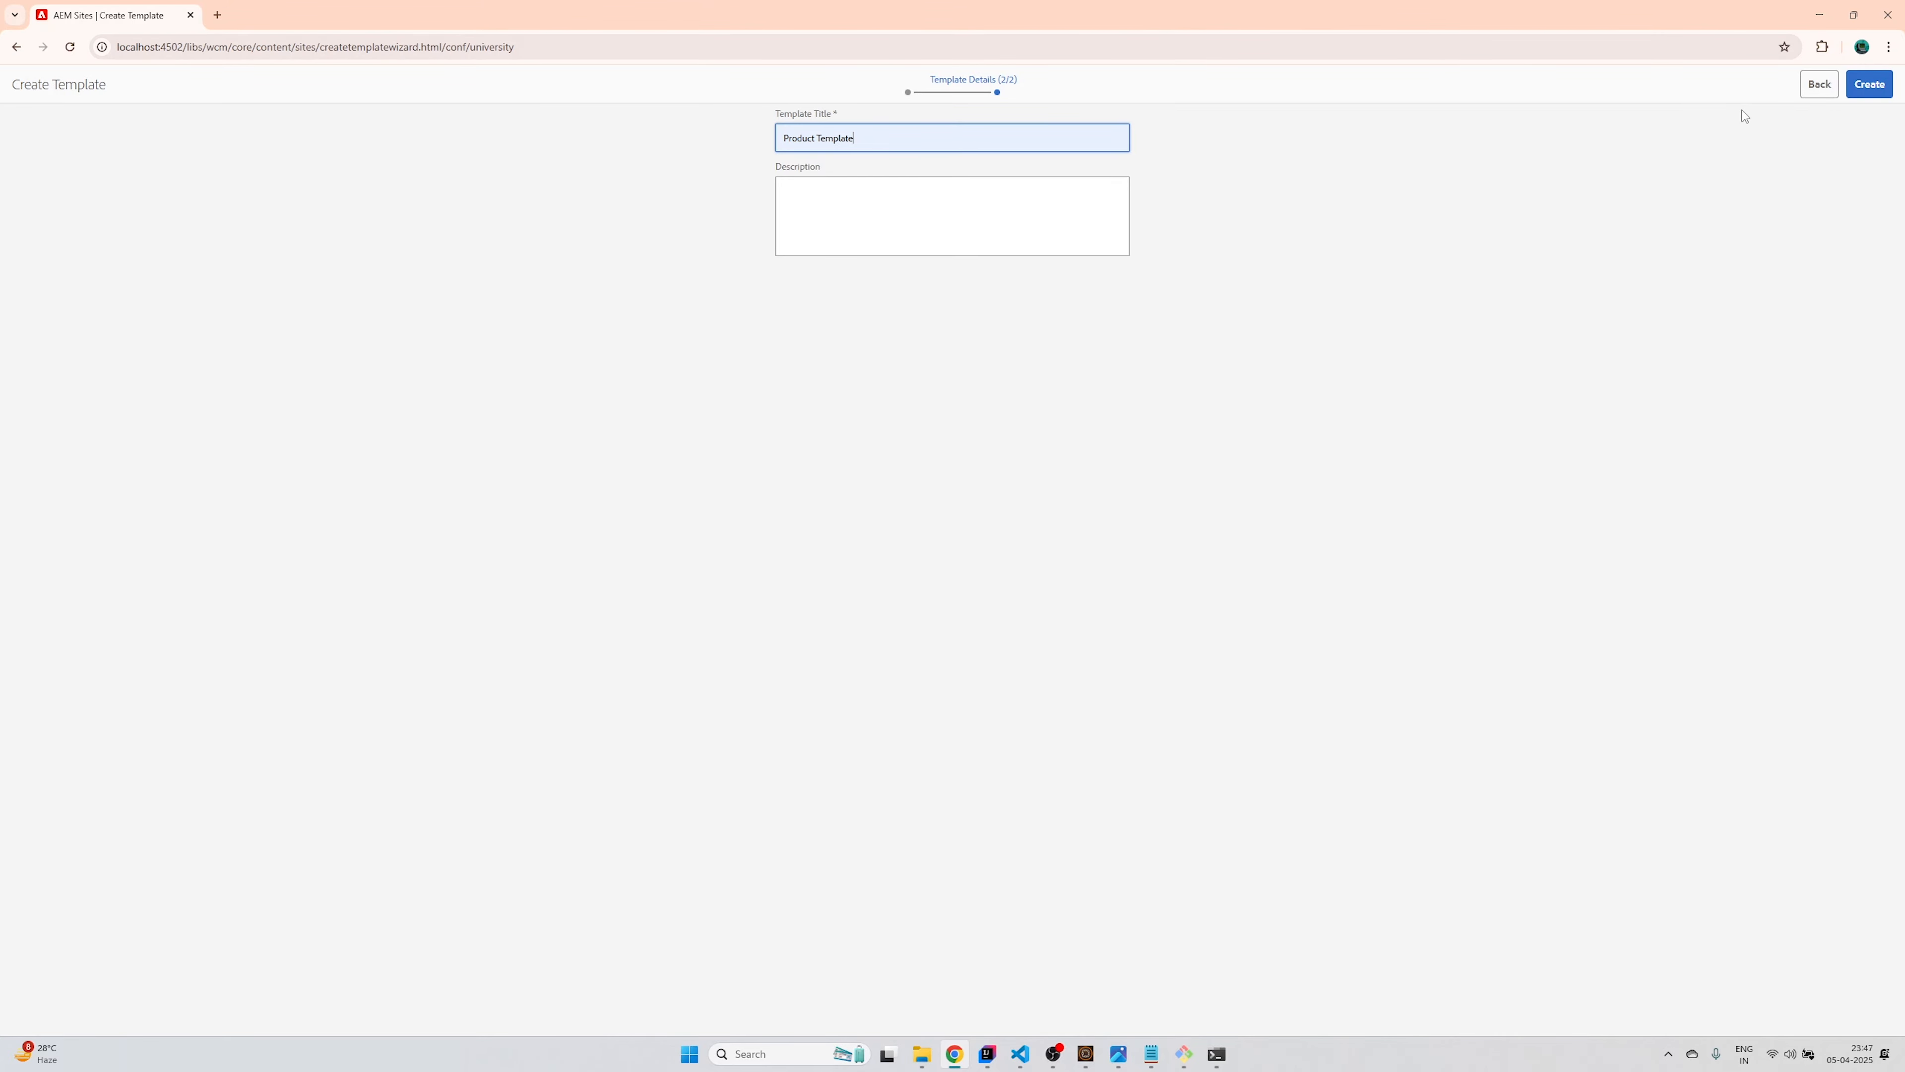
pyautogui.click(1863, 85)
pyautogui.click(1037, 589)
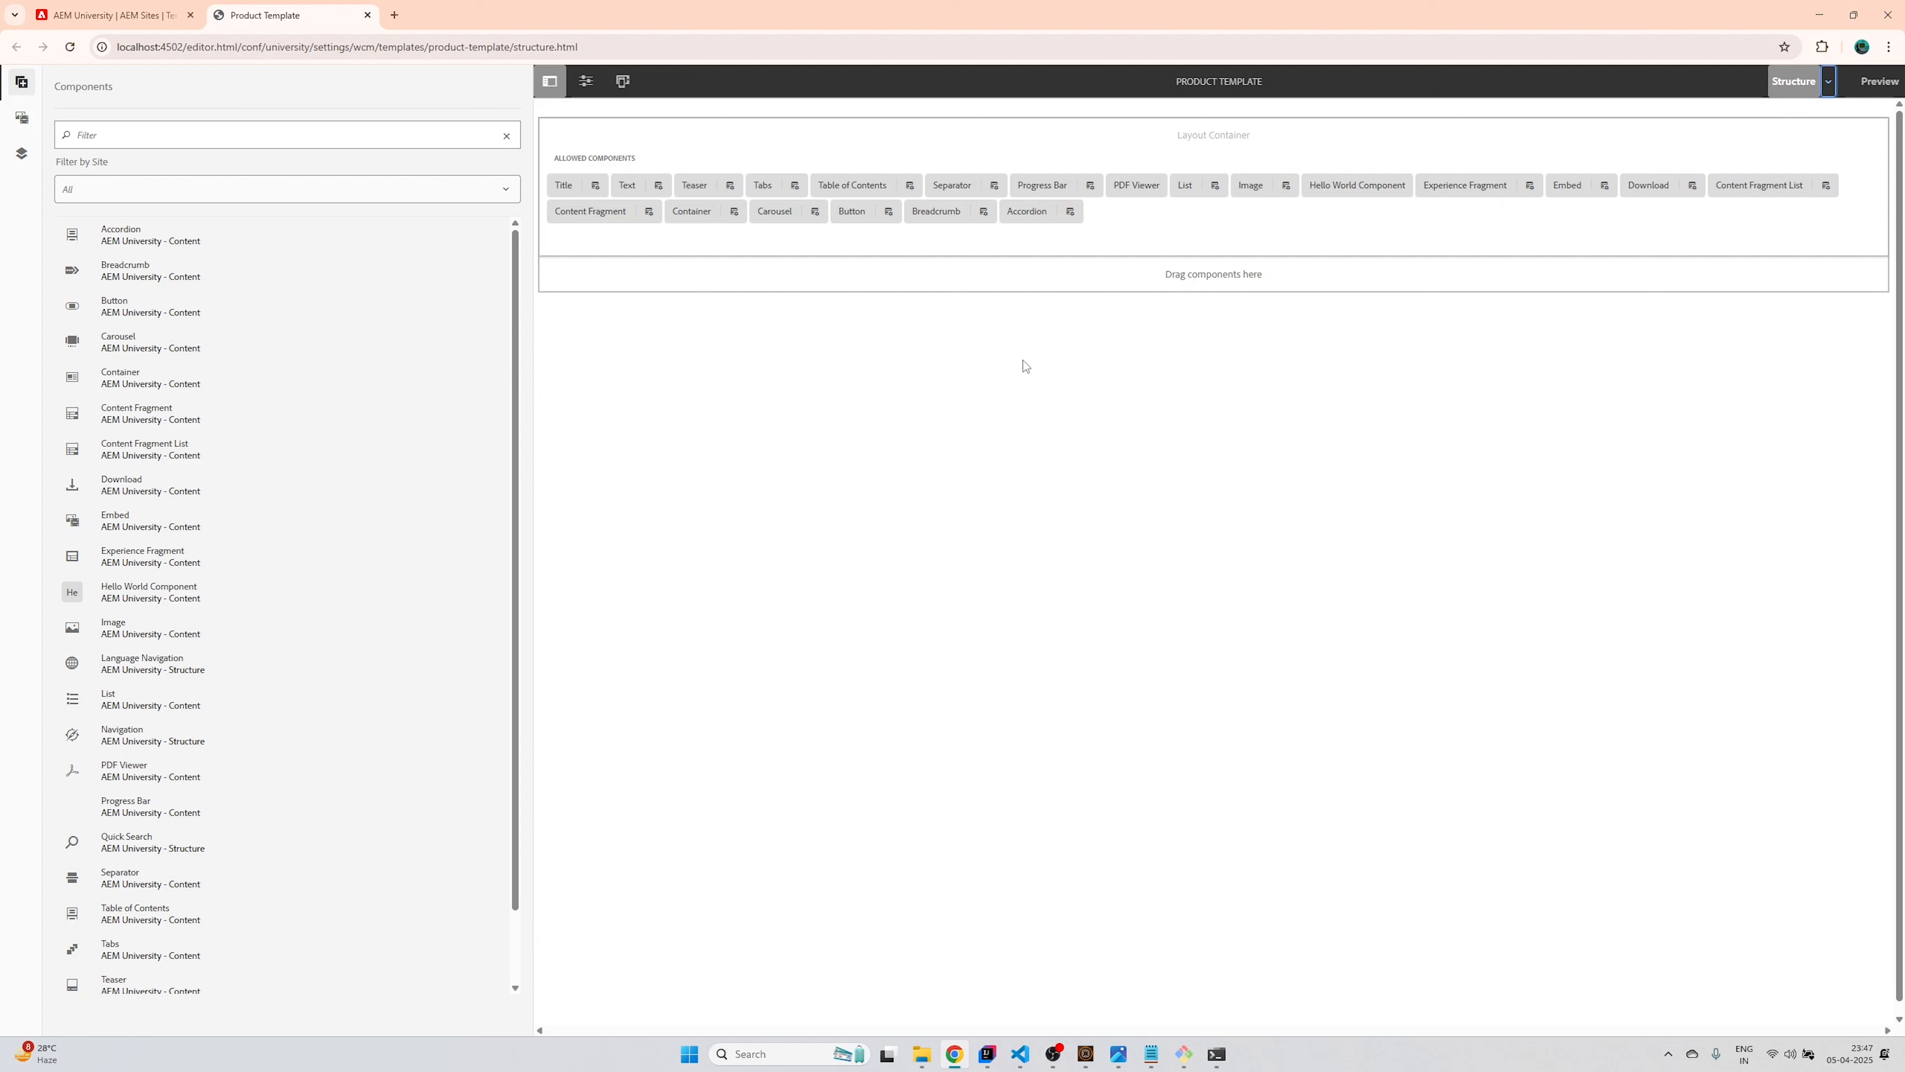
# Add a Breadcrumb component to the template structure and move it above the layout container
pyautogui.moveTo(126, 271); pyautogui.dragTo(893, 274)
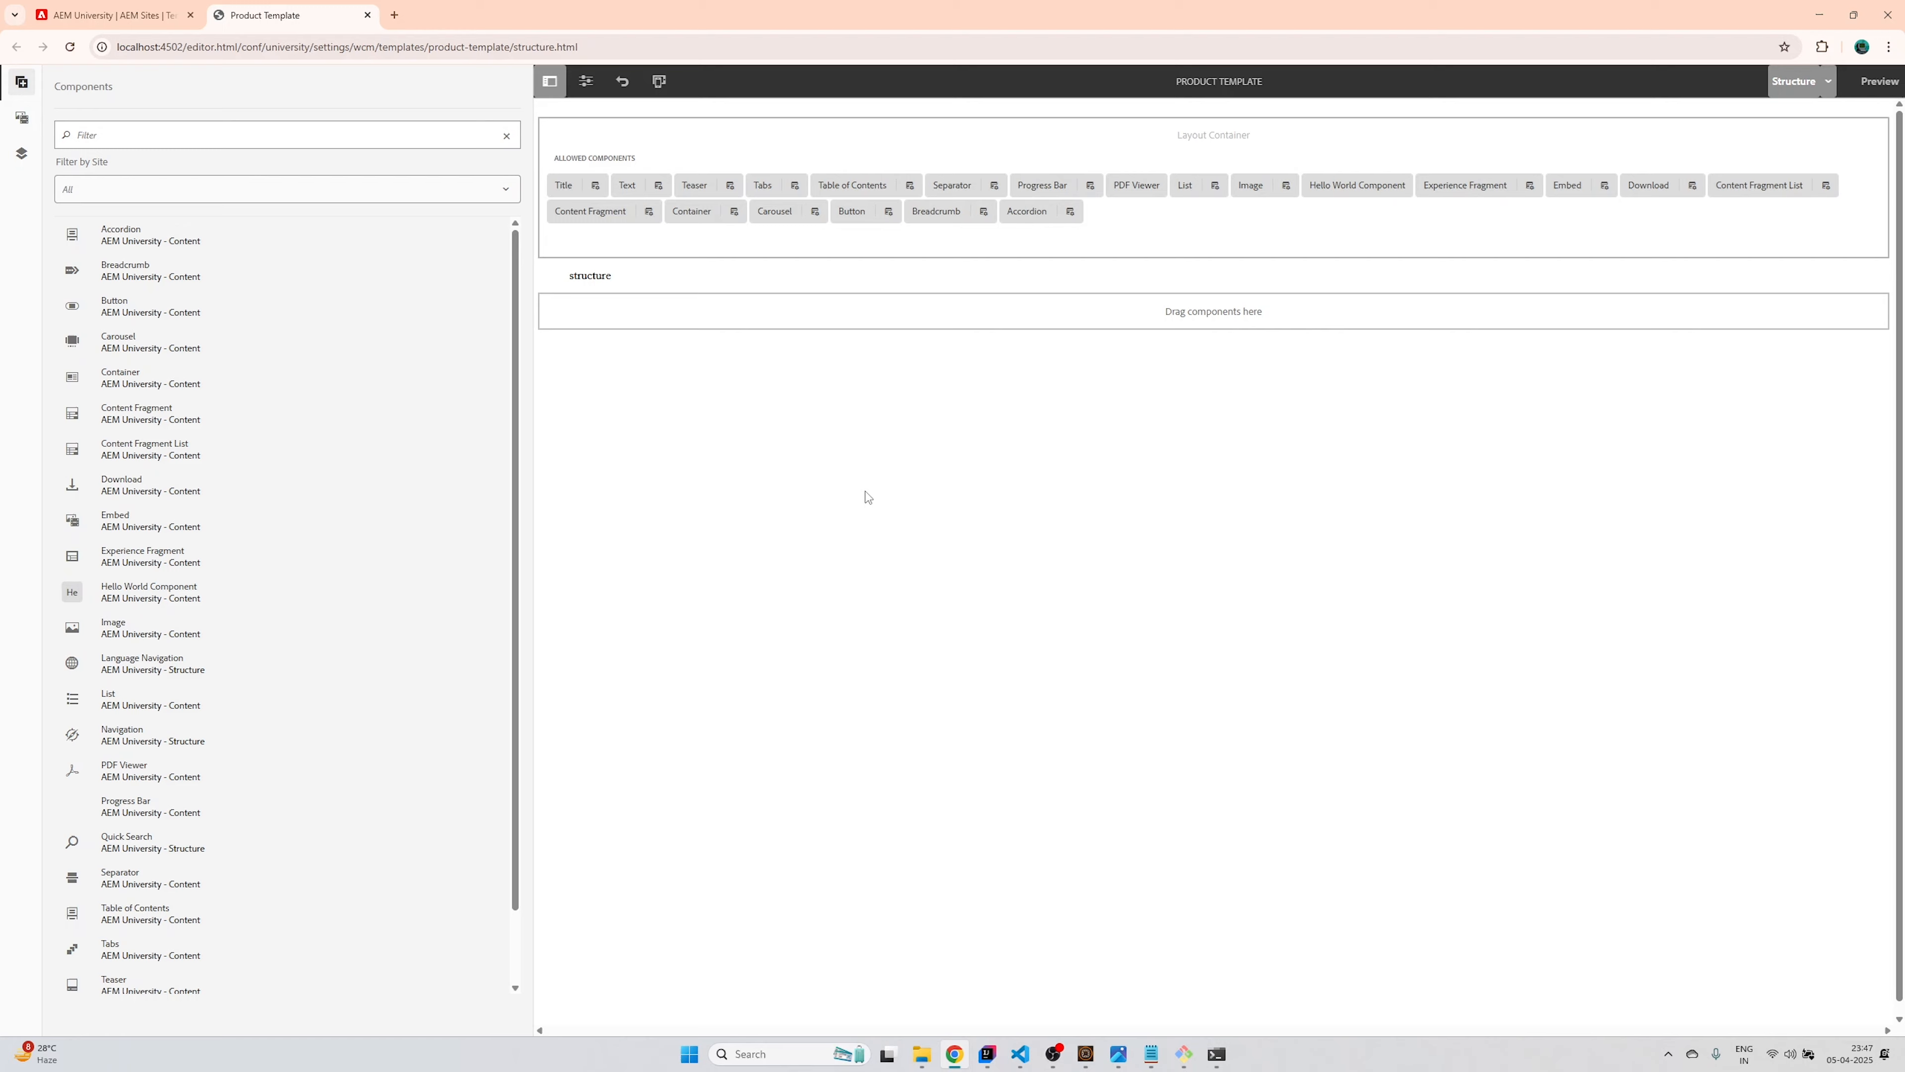
pyautogui.click(753, 284)
pyautogui.moveTo(753, 285); pyautogui.dragTo(758, 146)
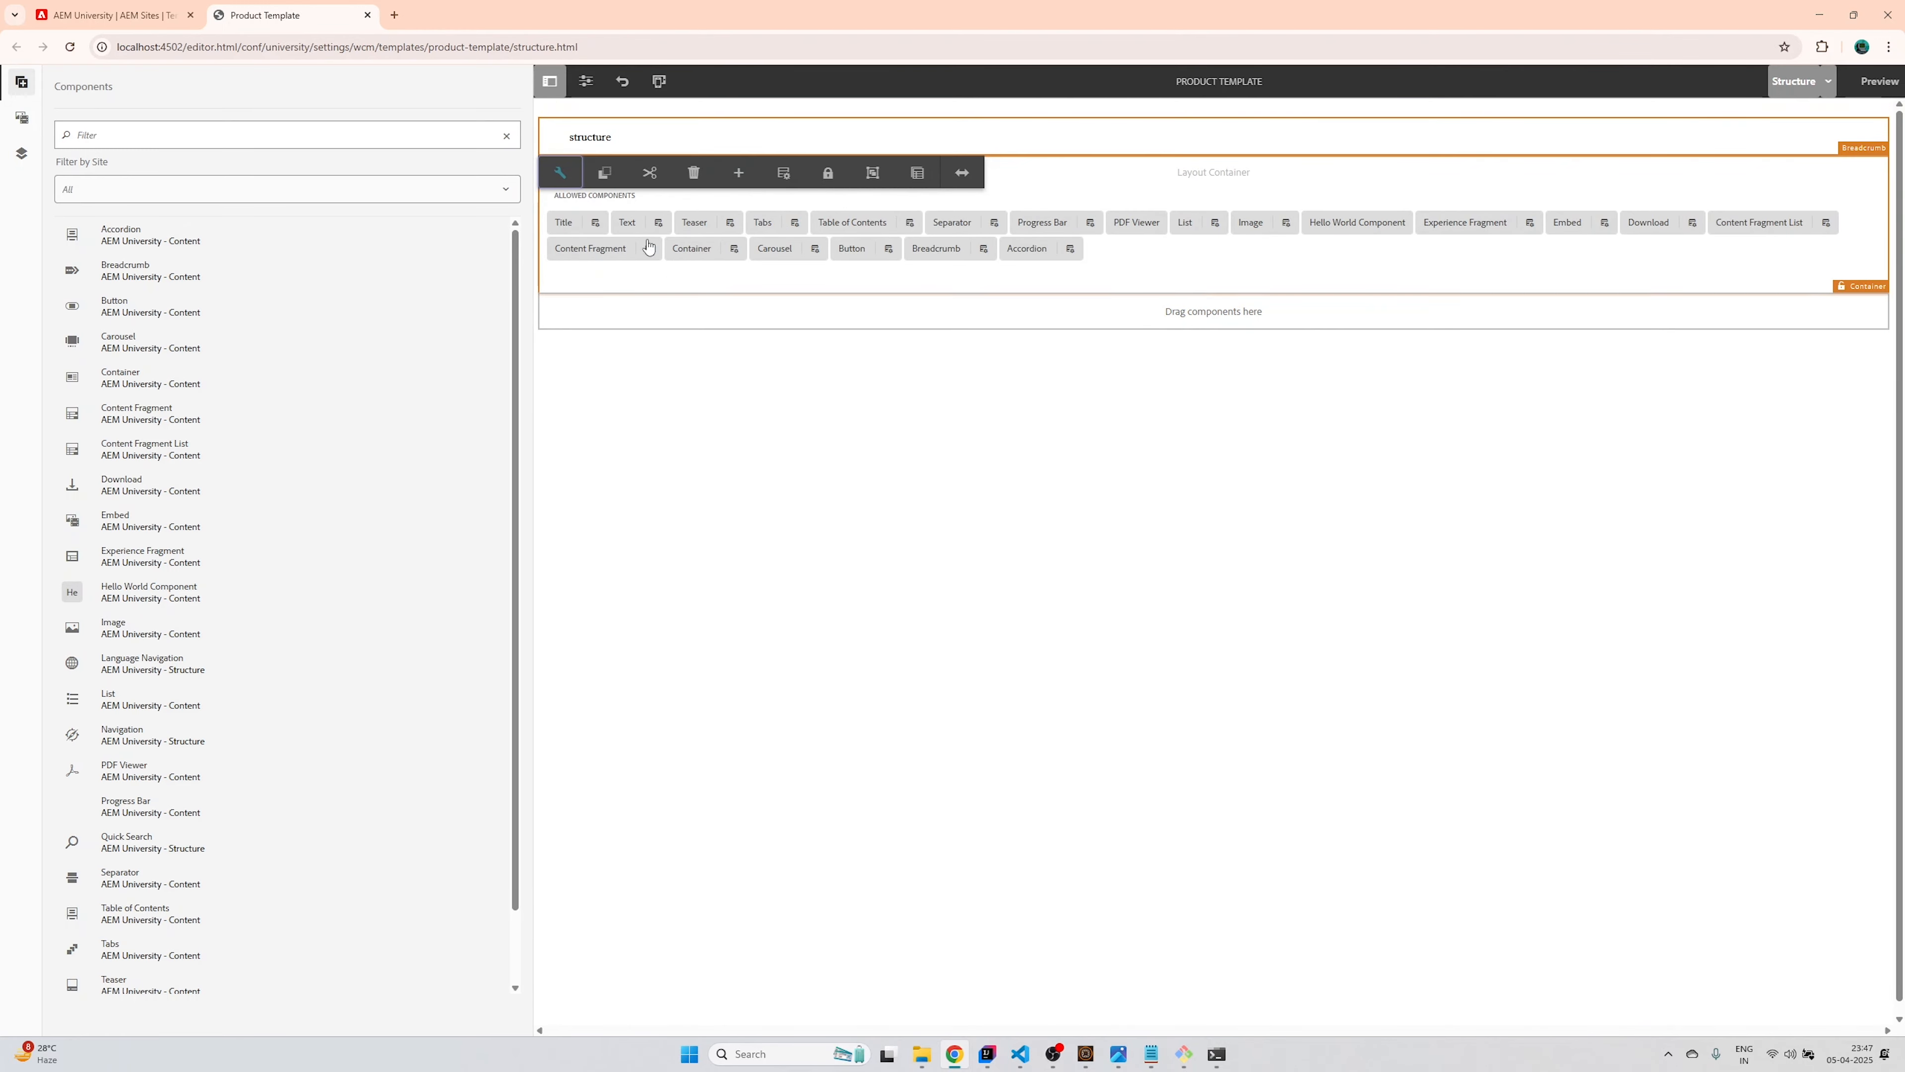
# Go from the templates console to Sites and open the us page under AEM University
pyautogui.click(113, 15)
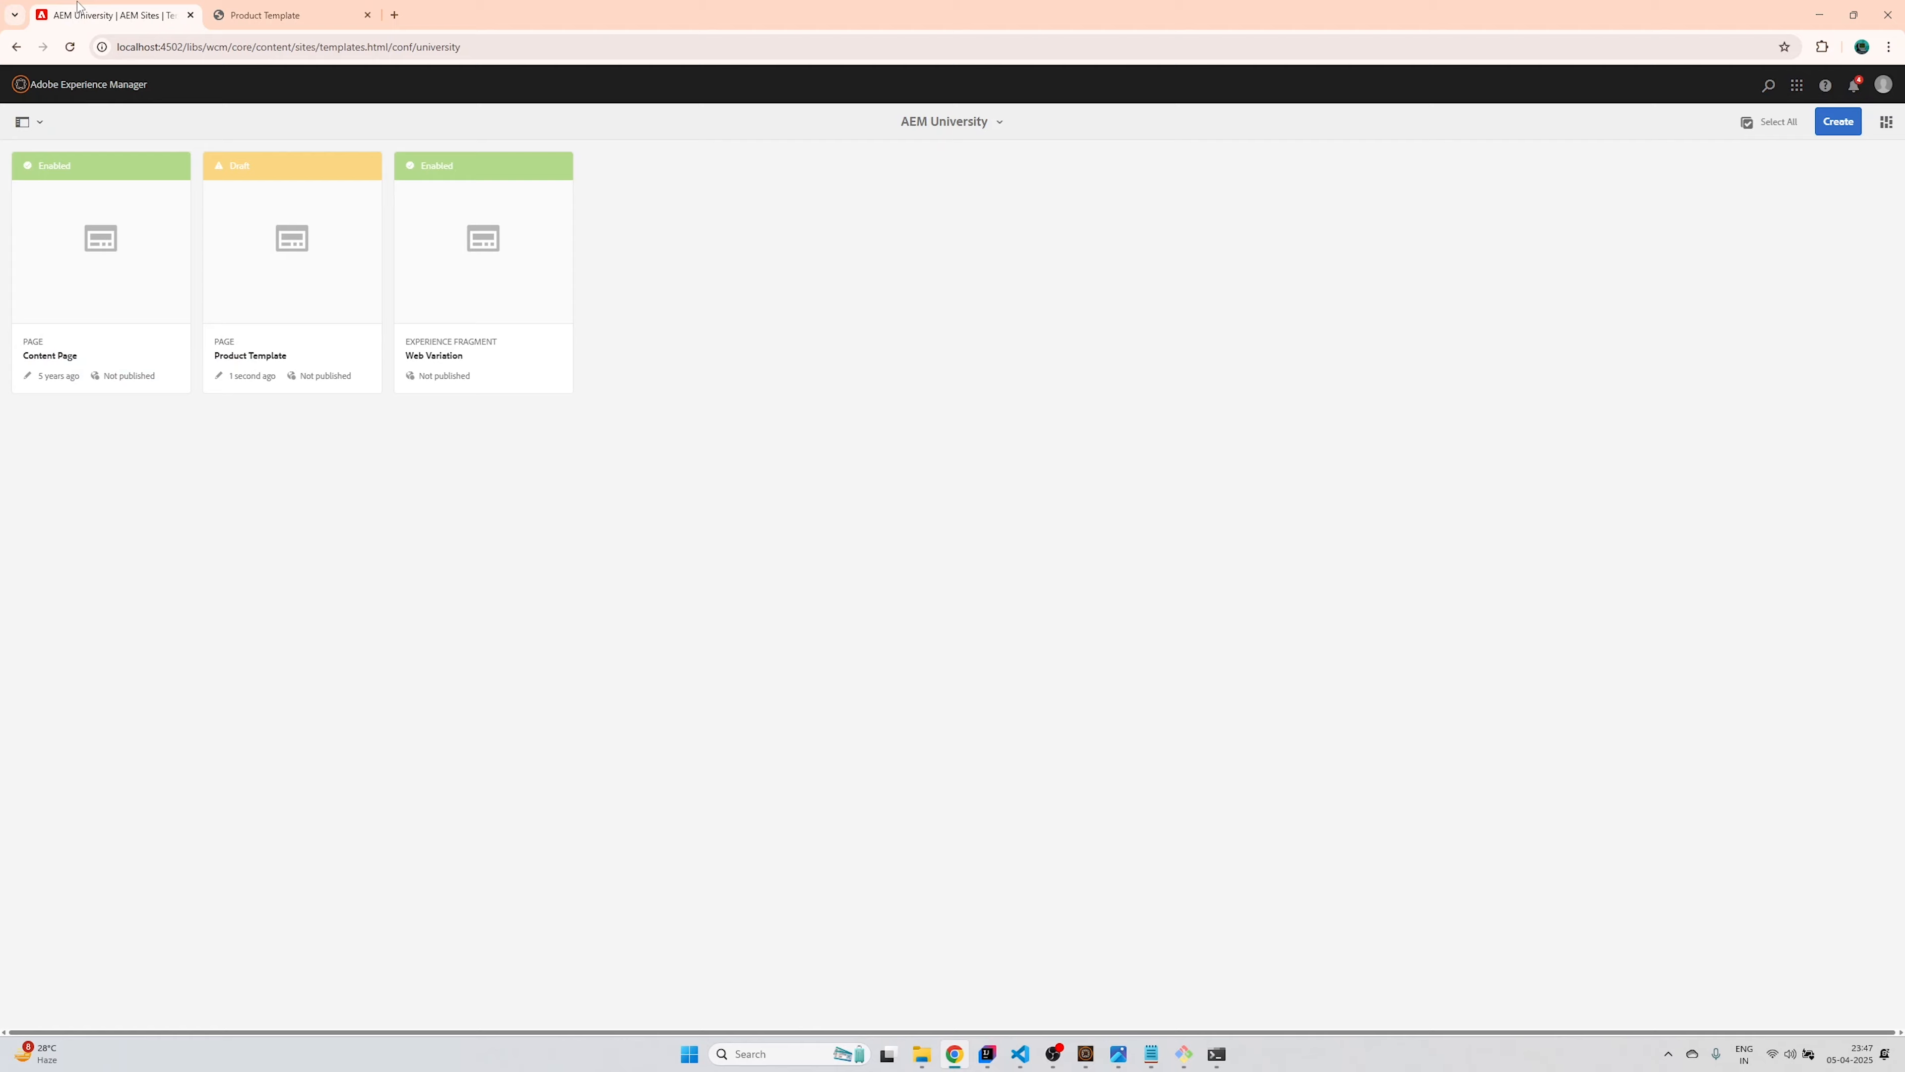
pyautogui.click(77, 84)
pyautogui.click(20, 122)
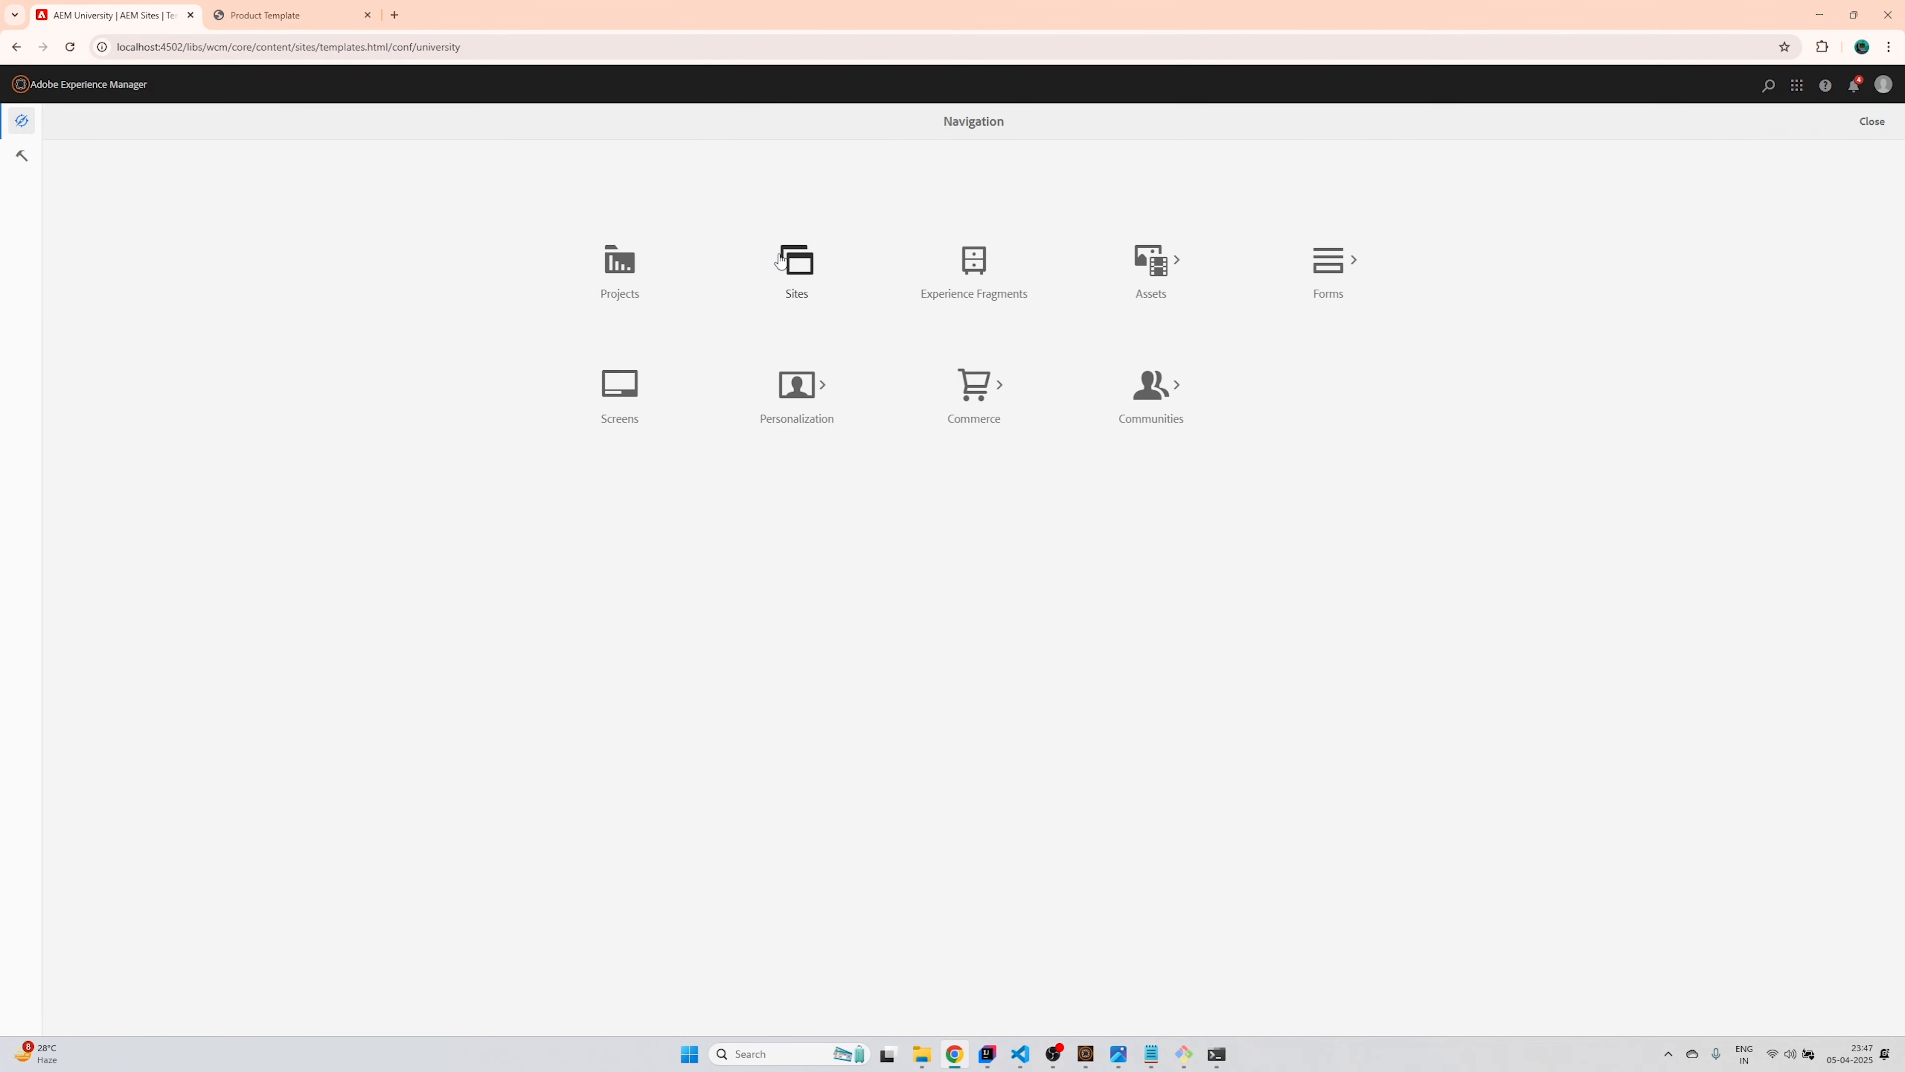
pyautogui.click(792, 259)
pyautogui.moveTo(160, 13); pyautogui.dragTo(337, 14)
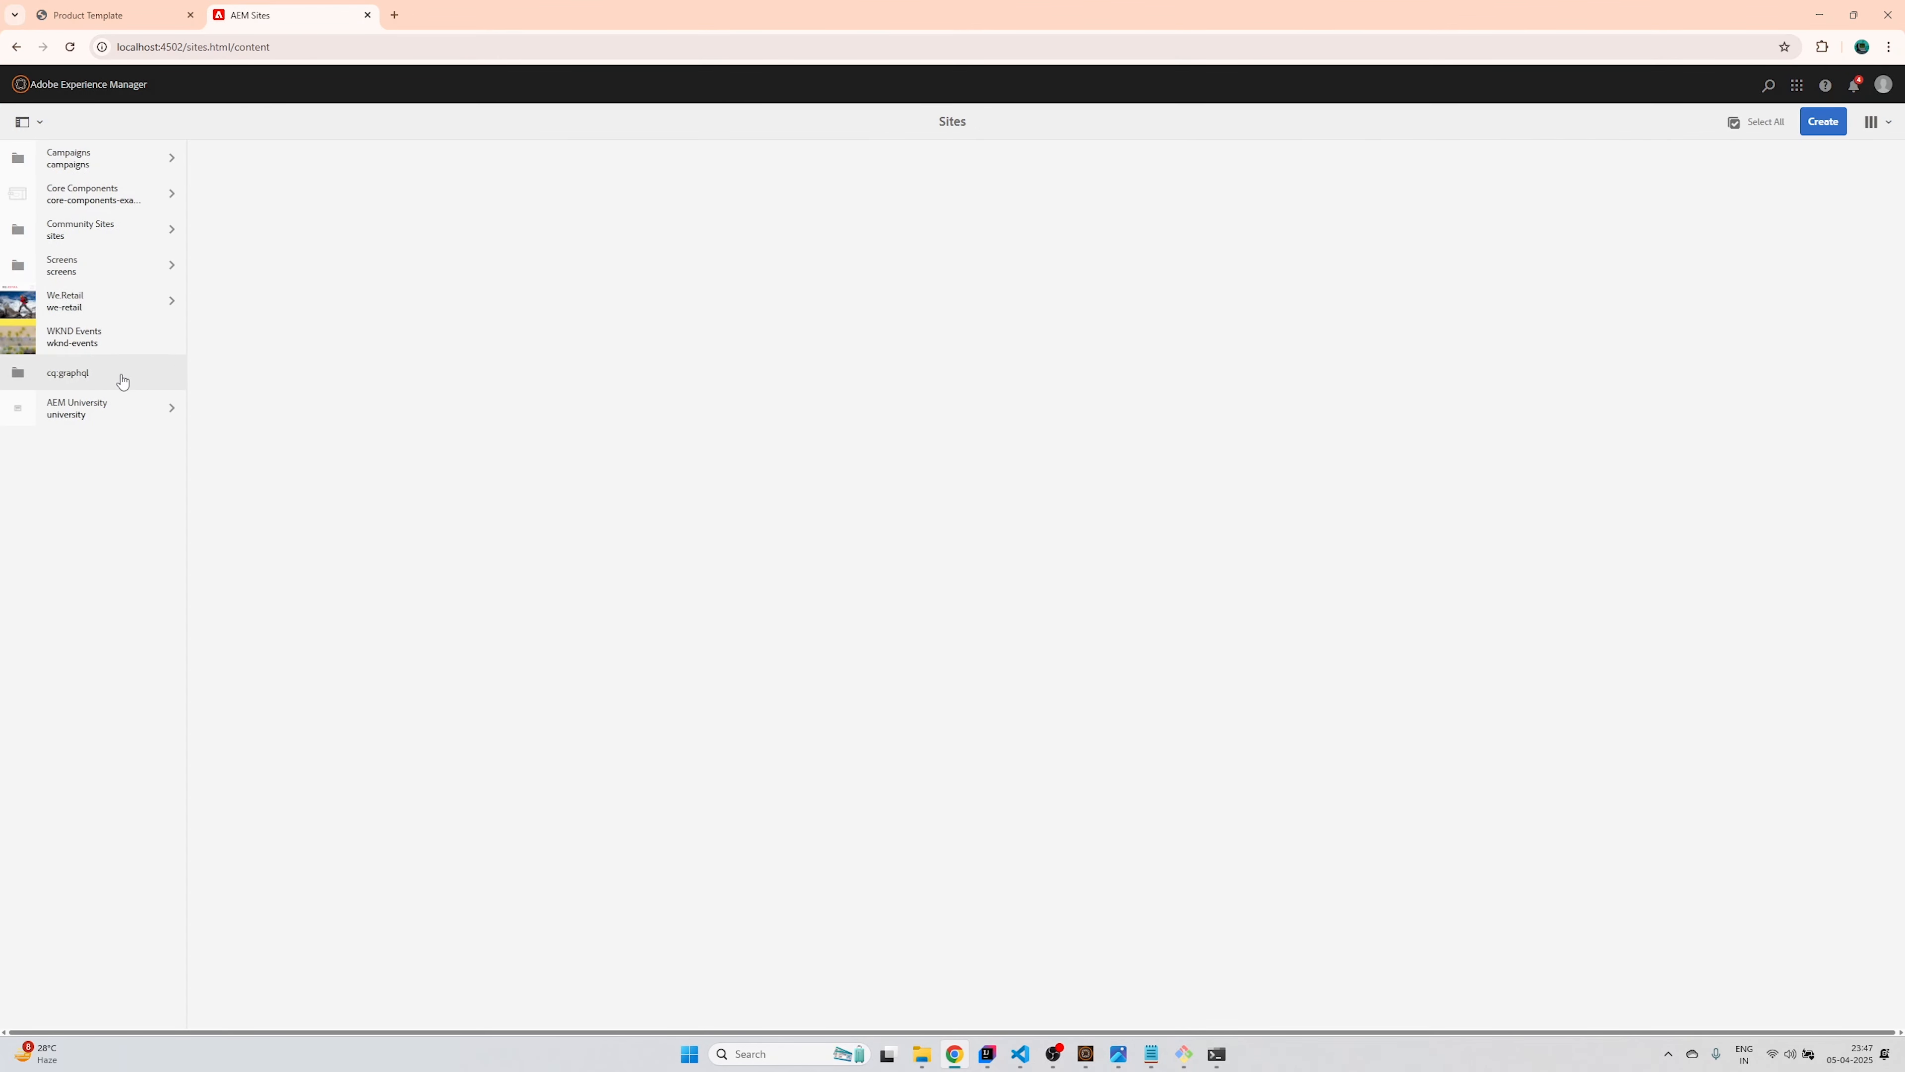
pyautogui.click(176, 406)
pyautogui.click(359, 158)
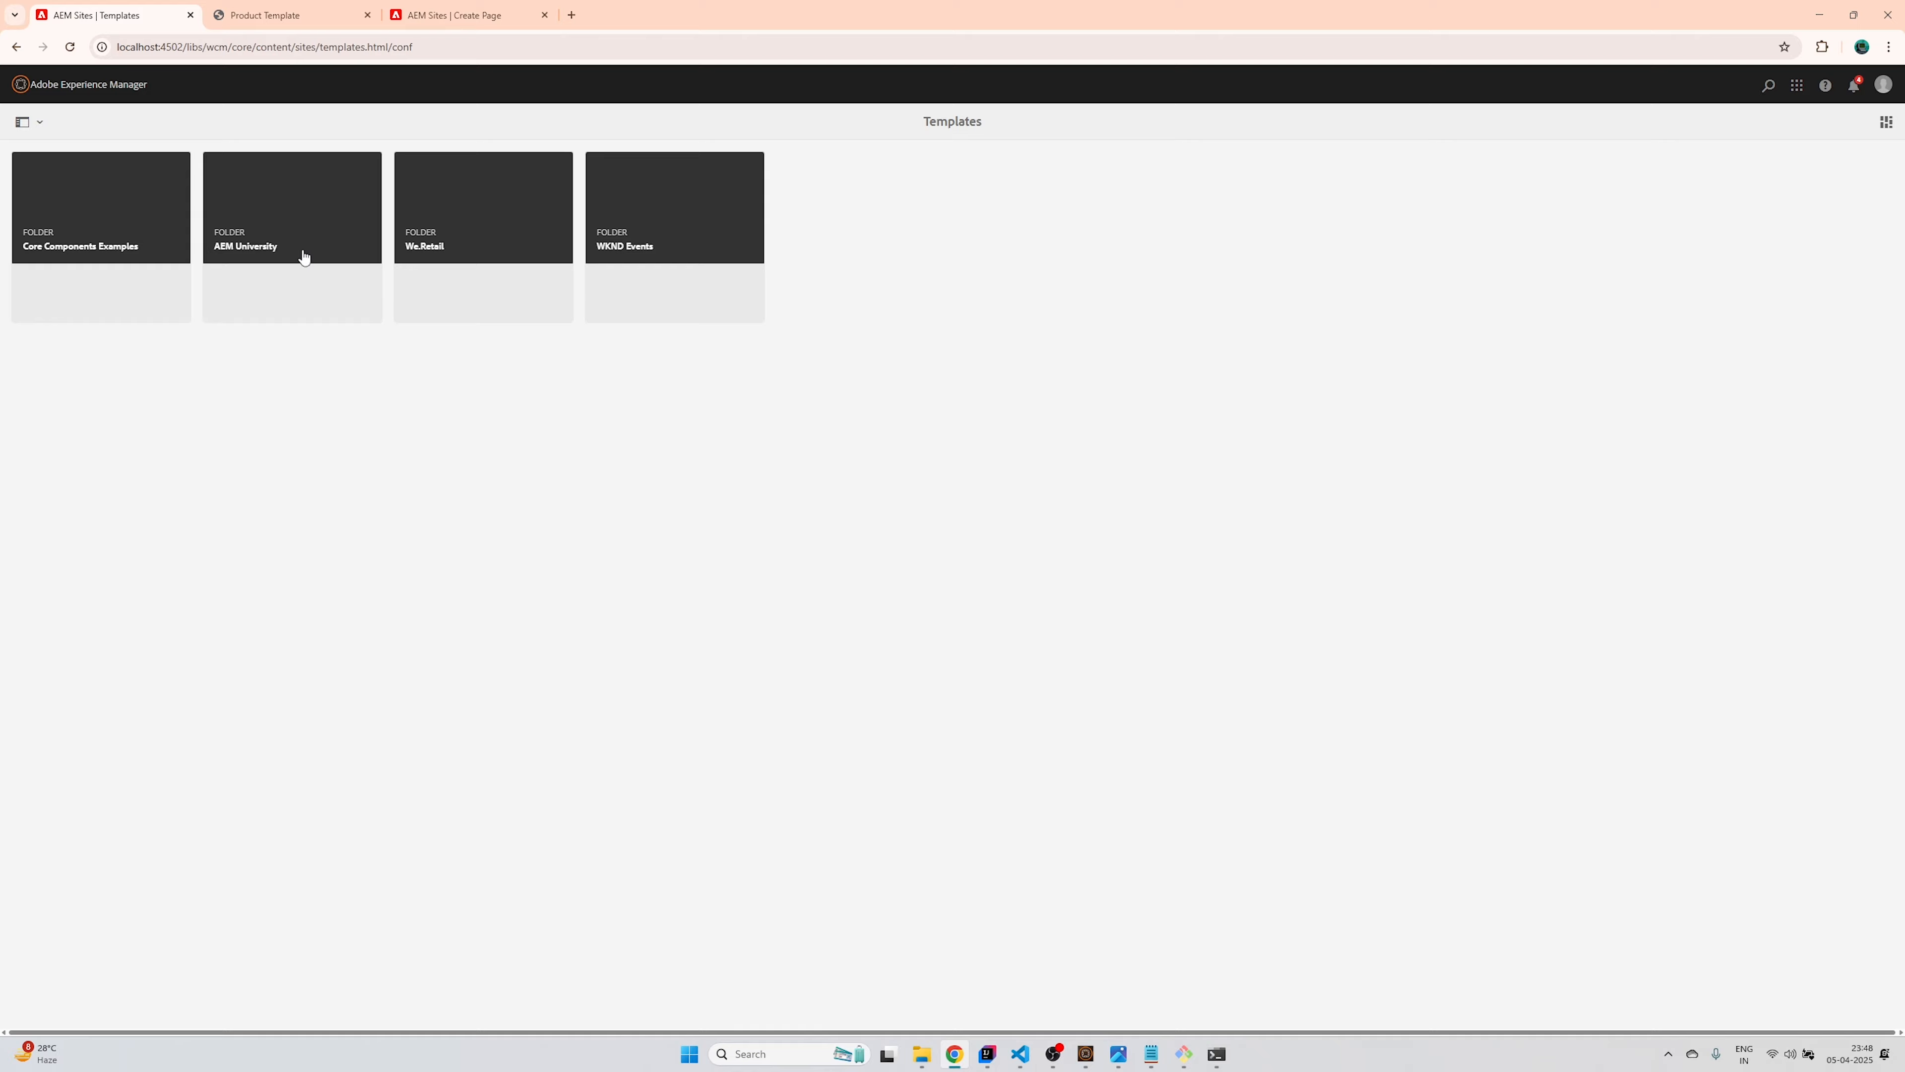
# Enable Product Template in the AEM University templates folder
pyautogui.click(303, 252)
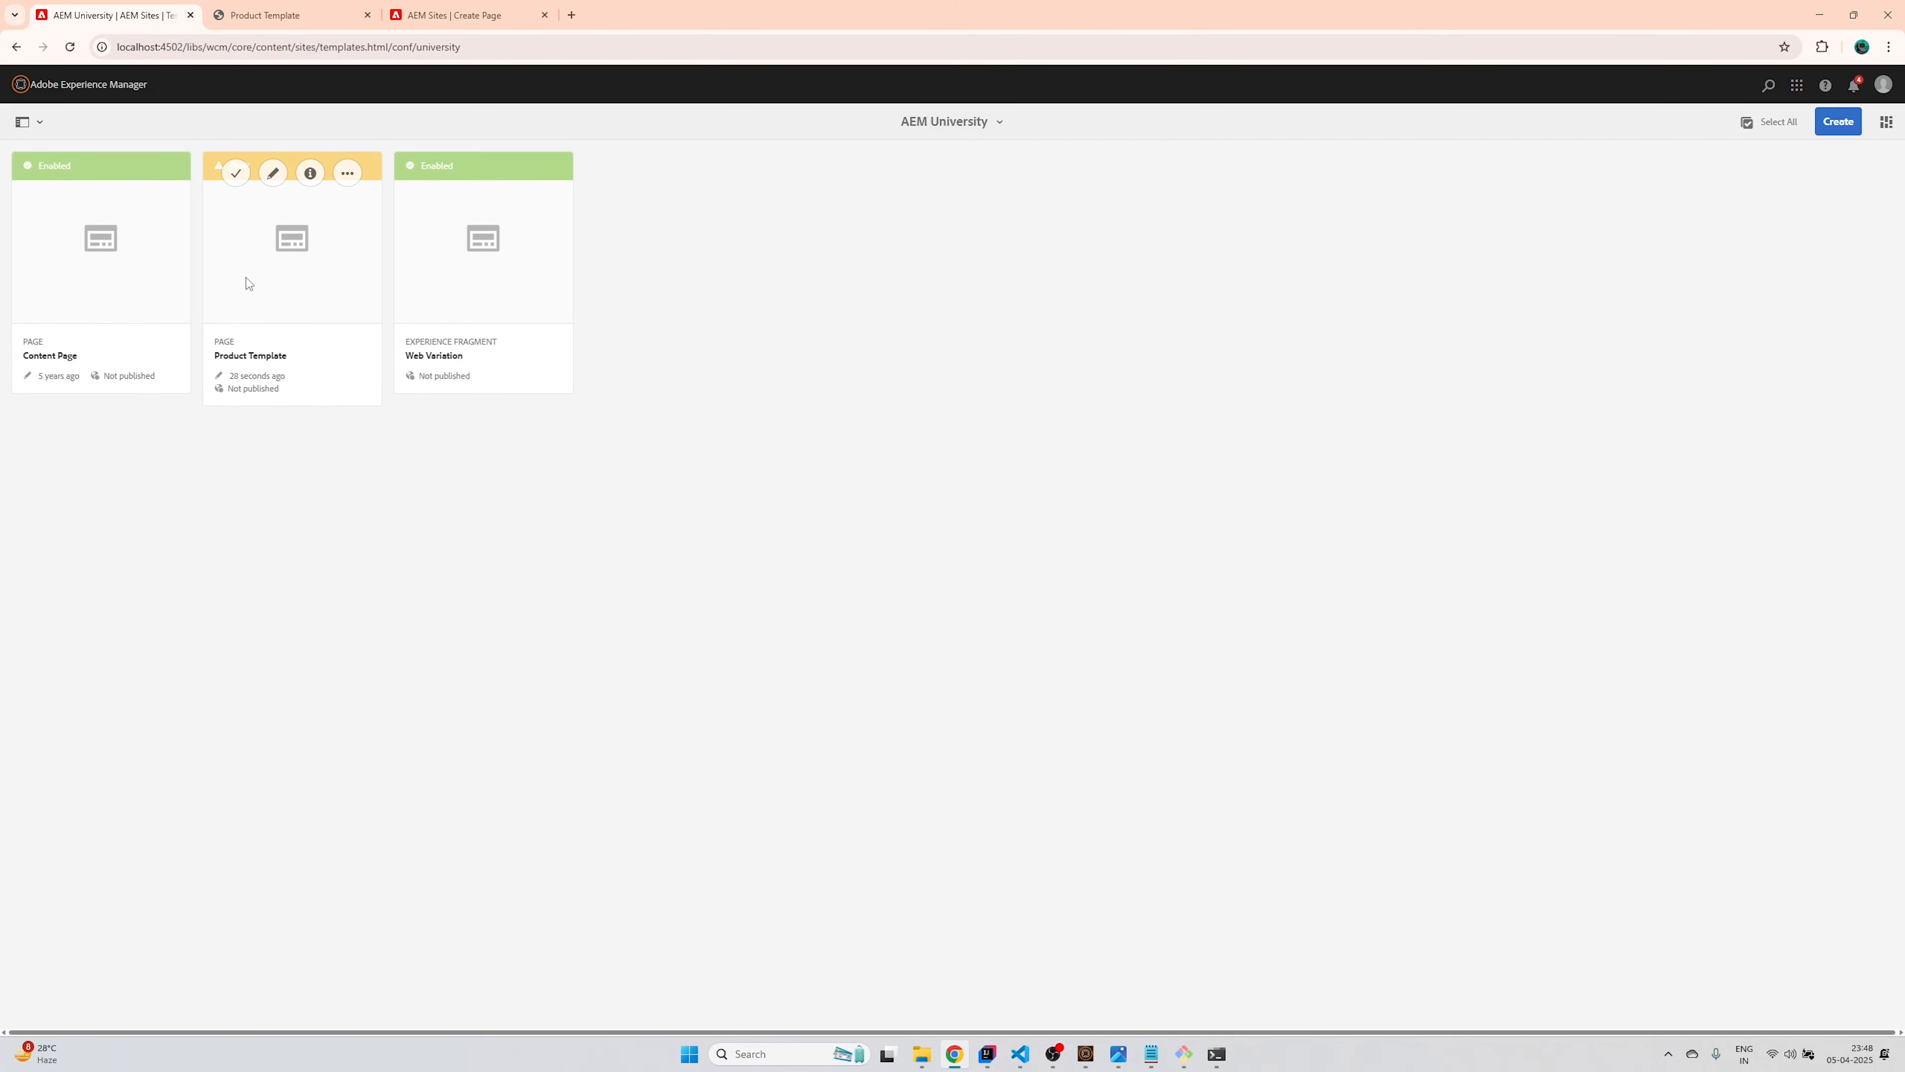
pyautogui.click(234, 171)
pyautogui.click(225, 85)
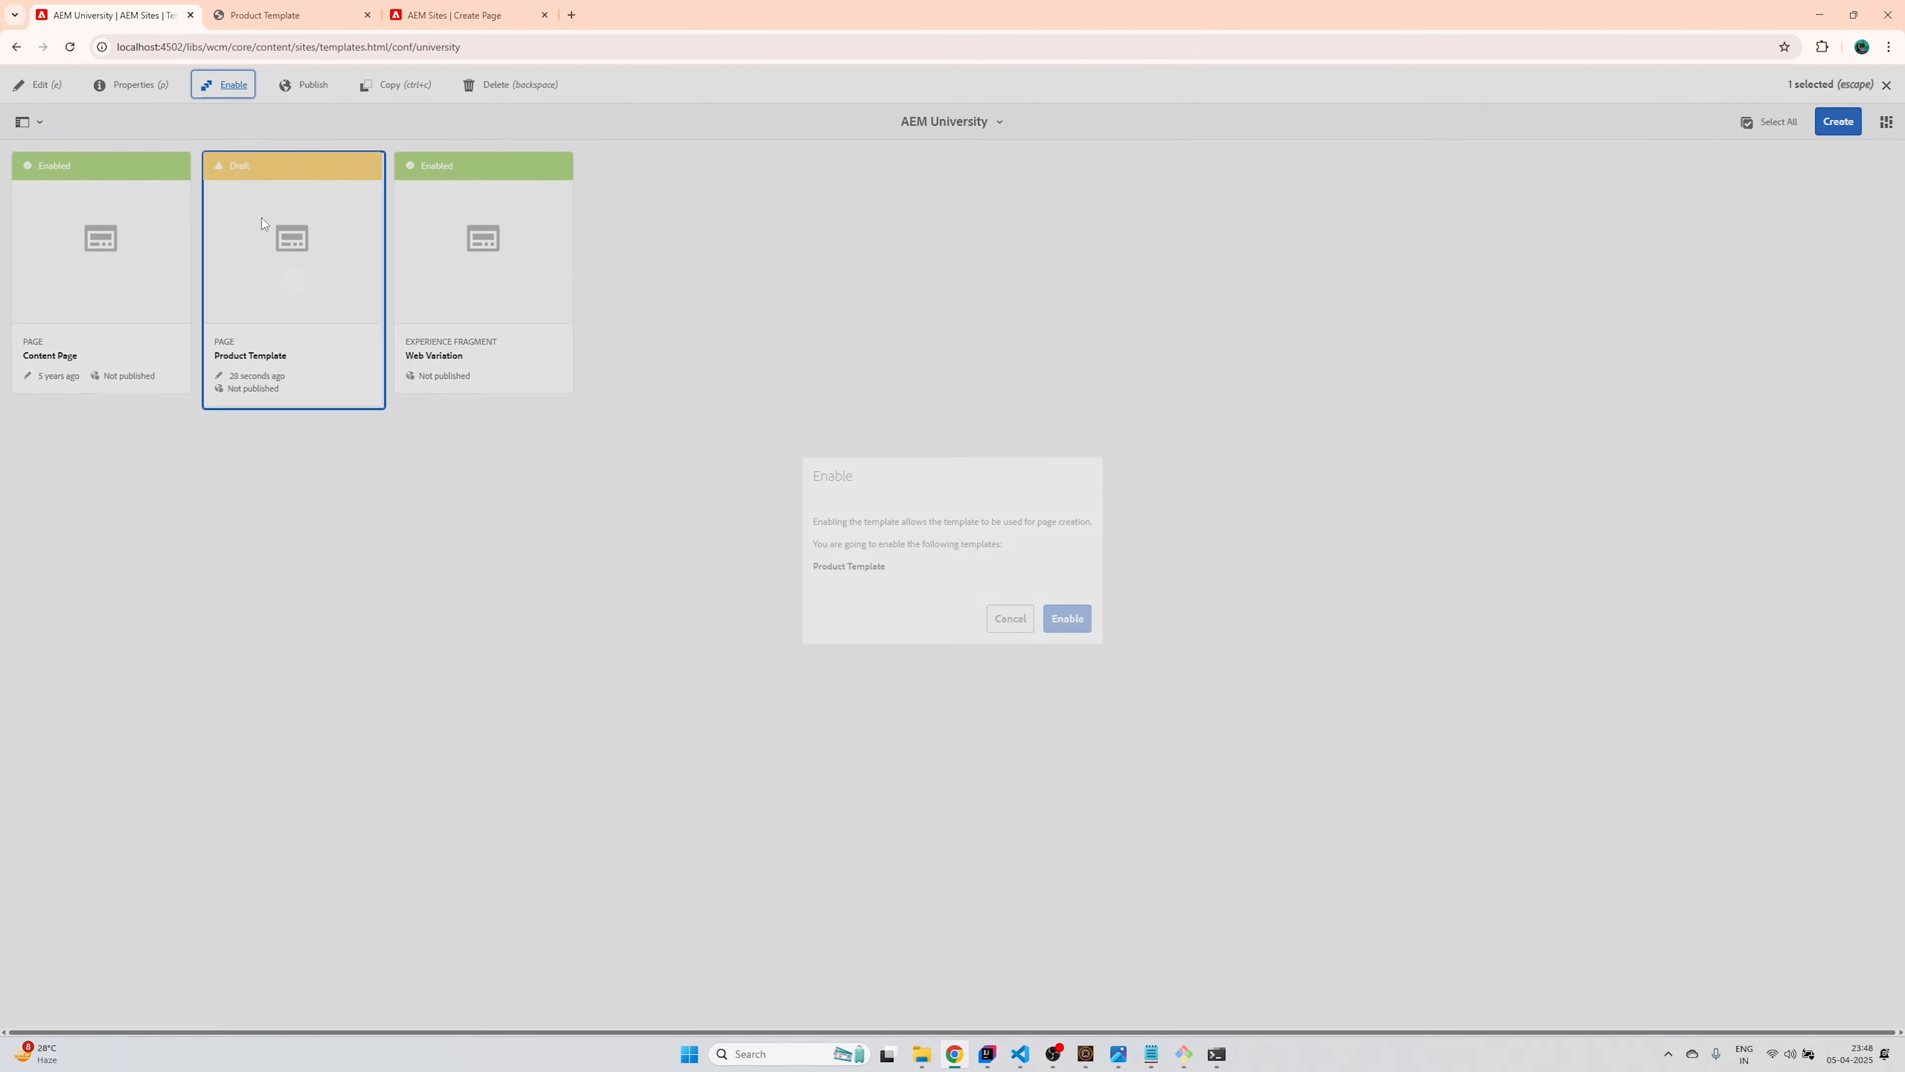
pyautogui.click(1064, 612)
# Return to the page creation wizard and change the new page's title to Sample Product Page
pyautogui.click(454, 15)
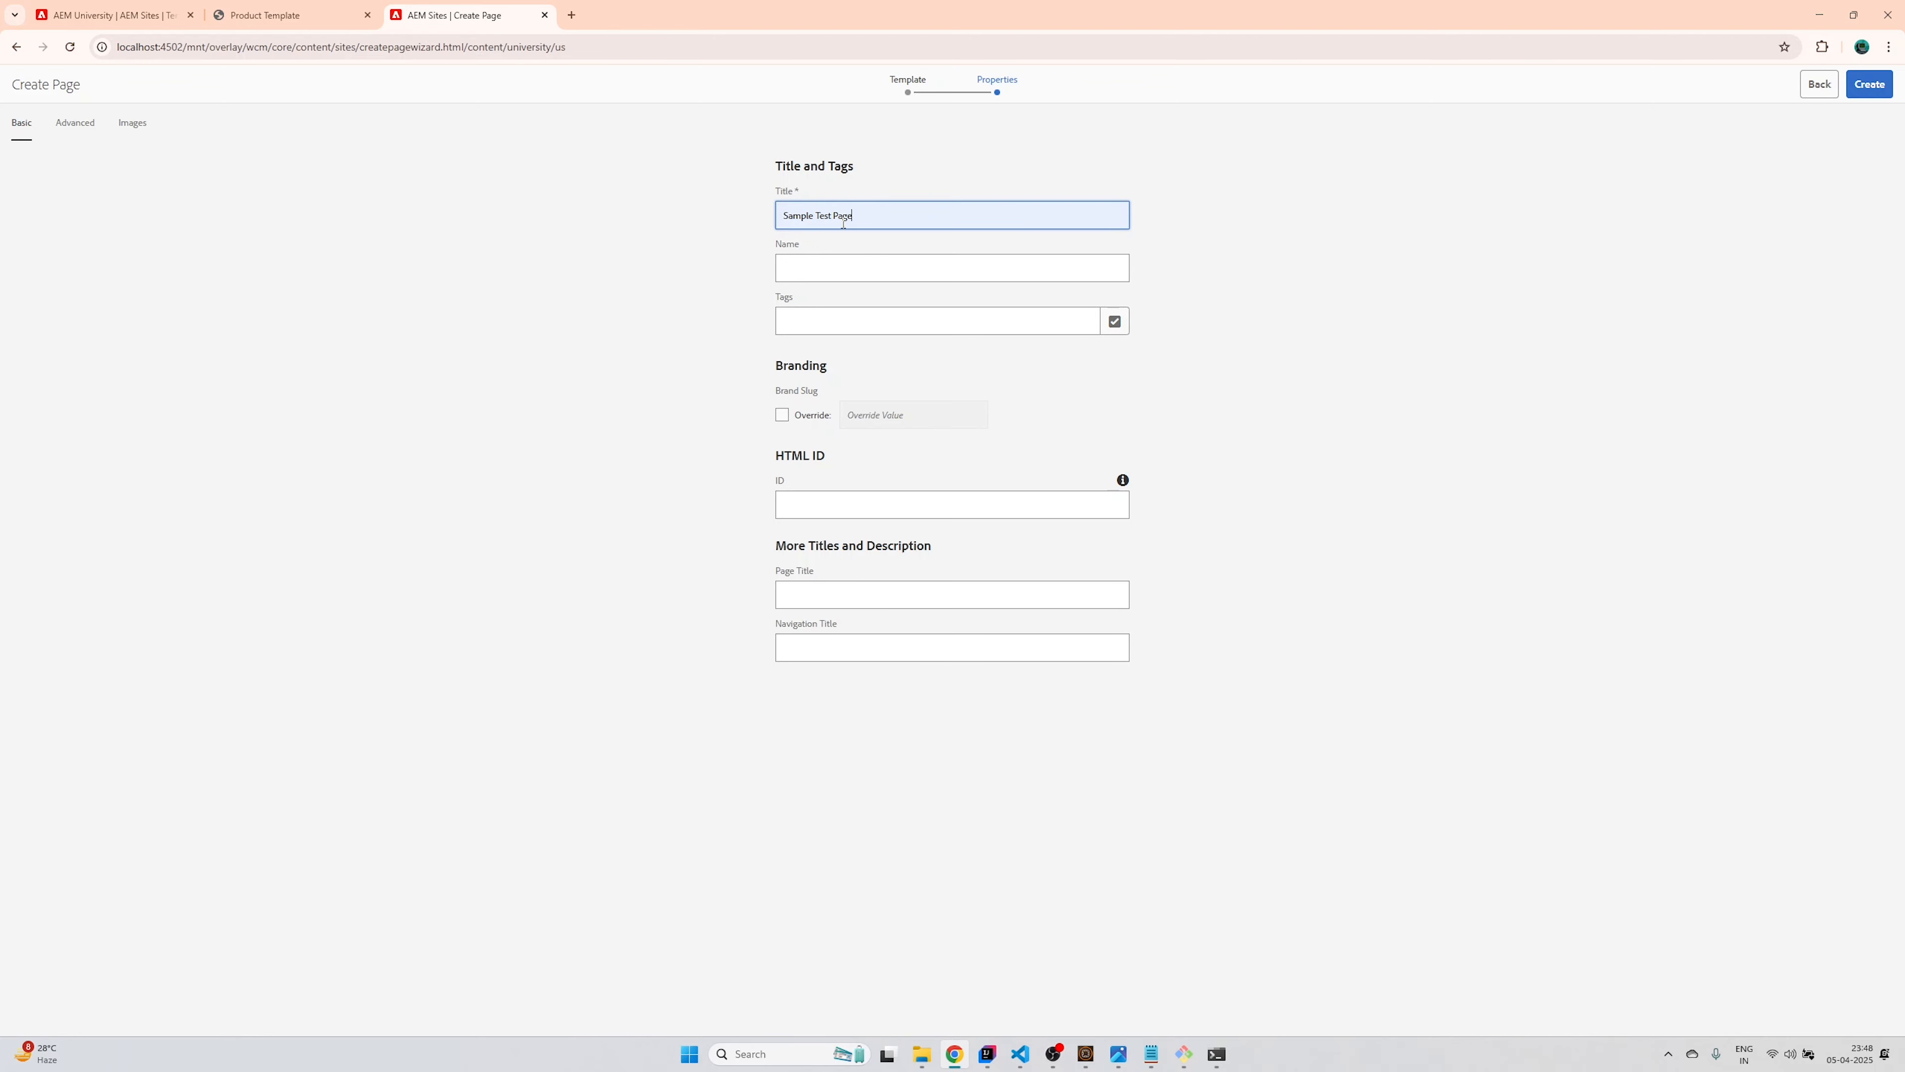
pyautogui.doubleClick(821, 216)
pyautogui.write('Producvt')
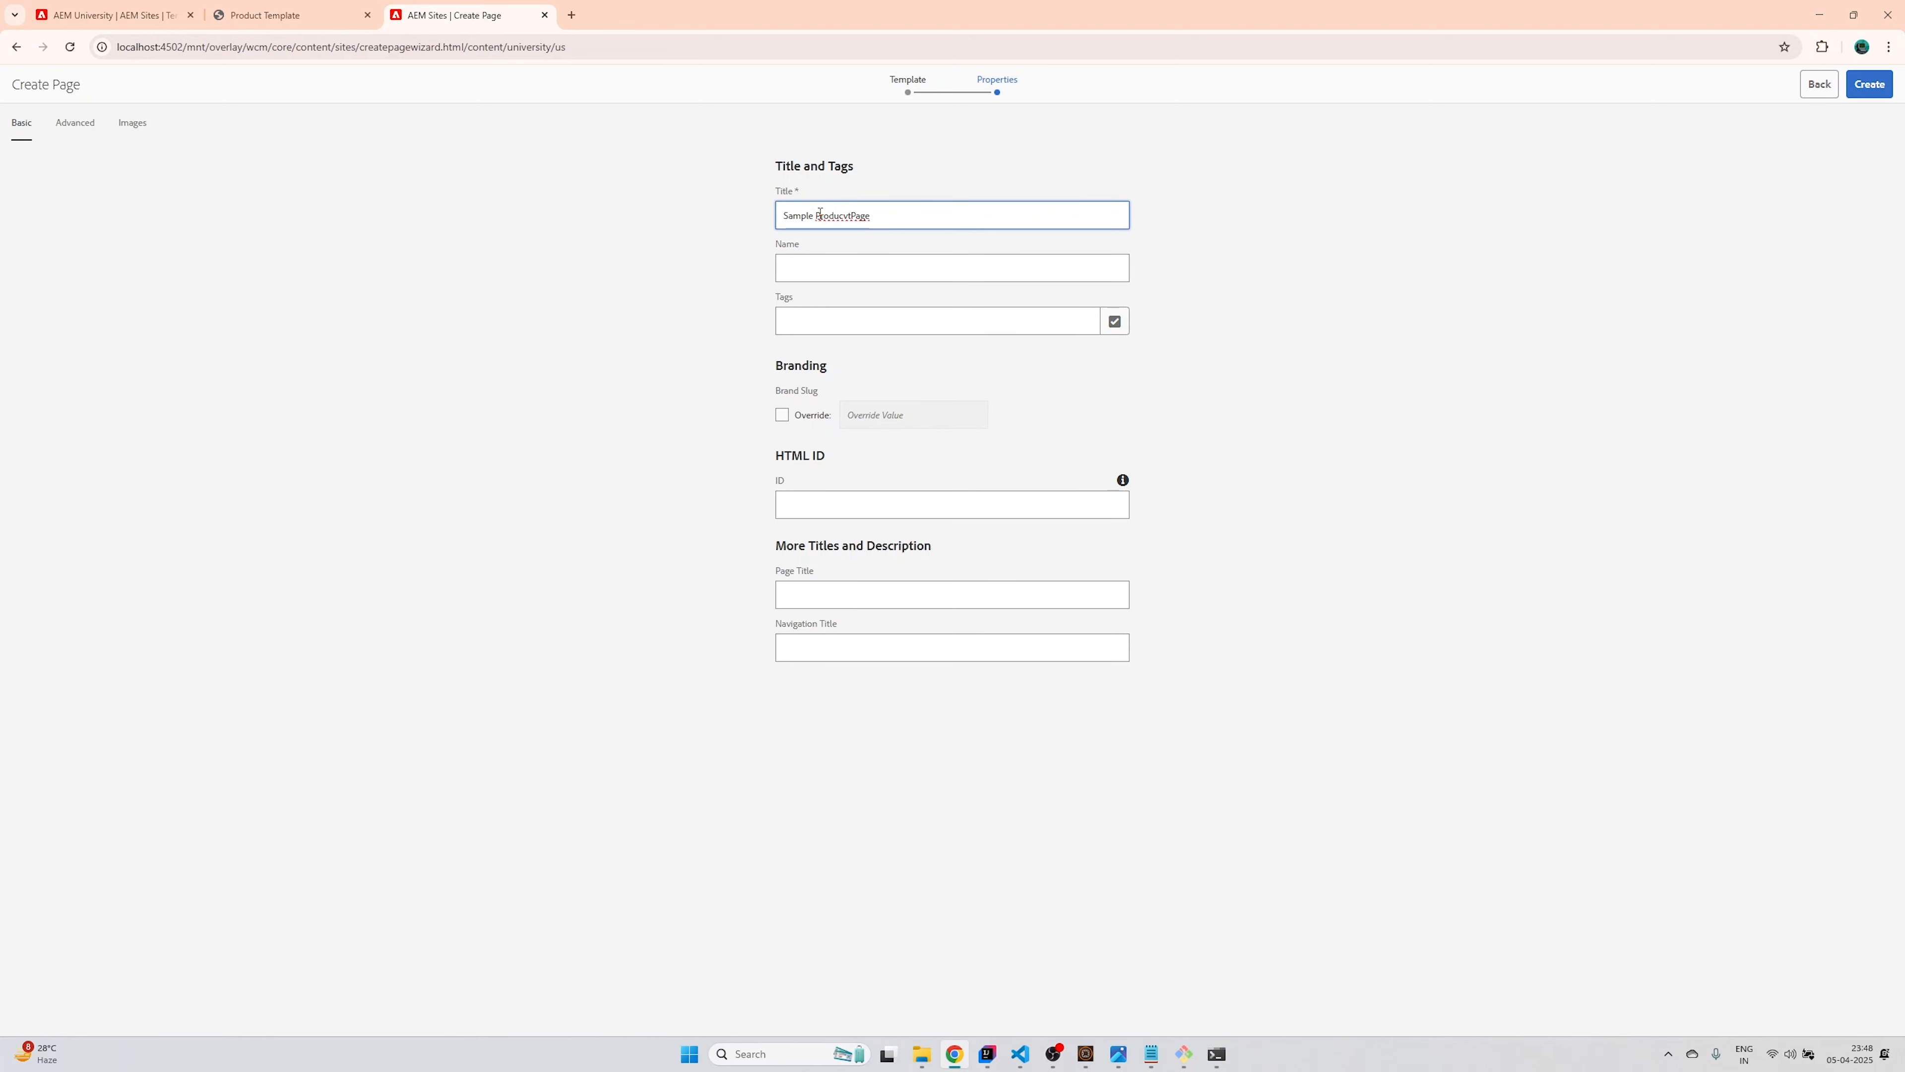
pyautogui.press('BackSpace')
pyautogui.press('BackSpace')
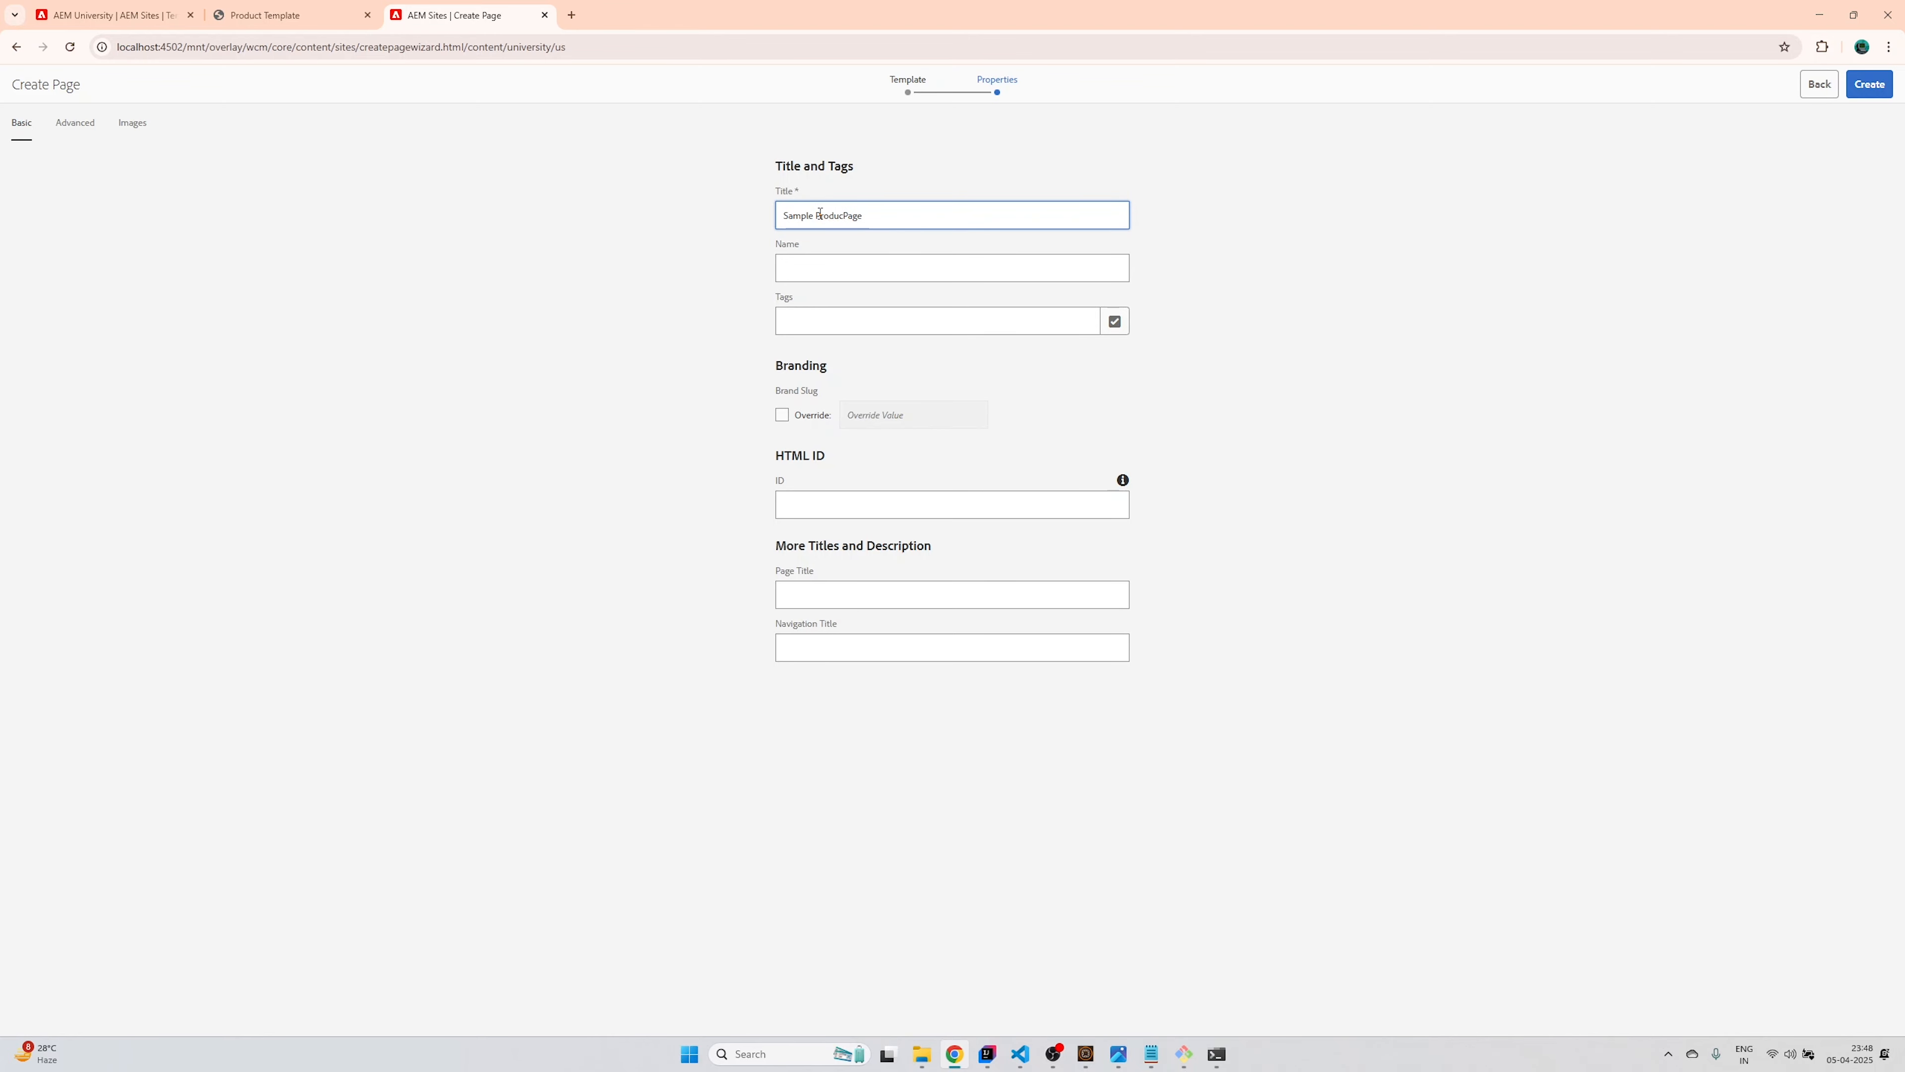
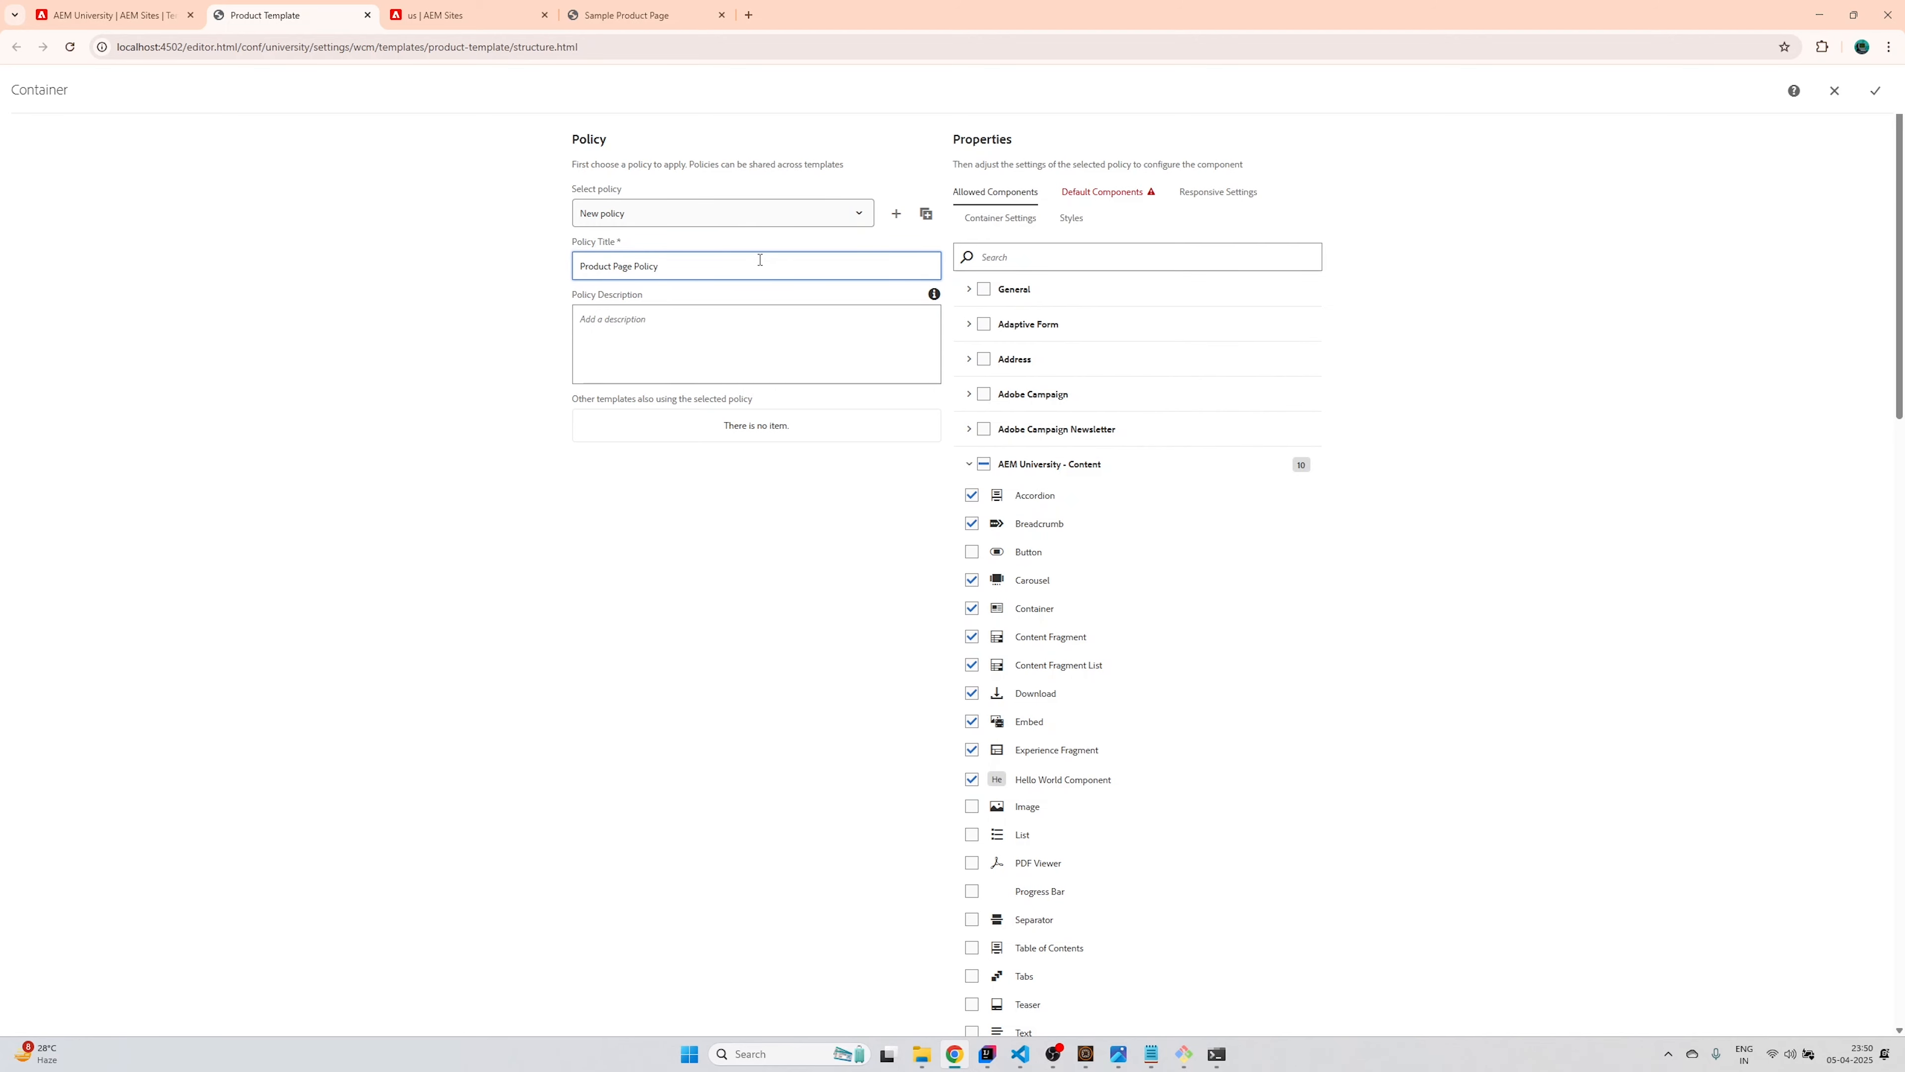
# Check the styles and default component settings of Product Page Policy, and save the container policy
pyautogui.click(1073, 218)
pyautogui.click(1144, 315)
pyautogui.click(1116, 194)
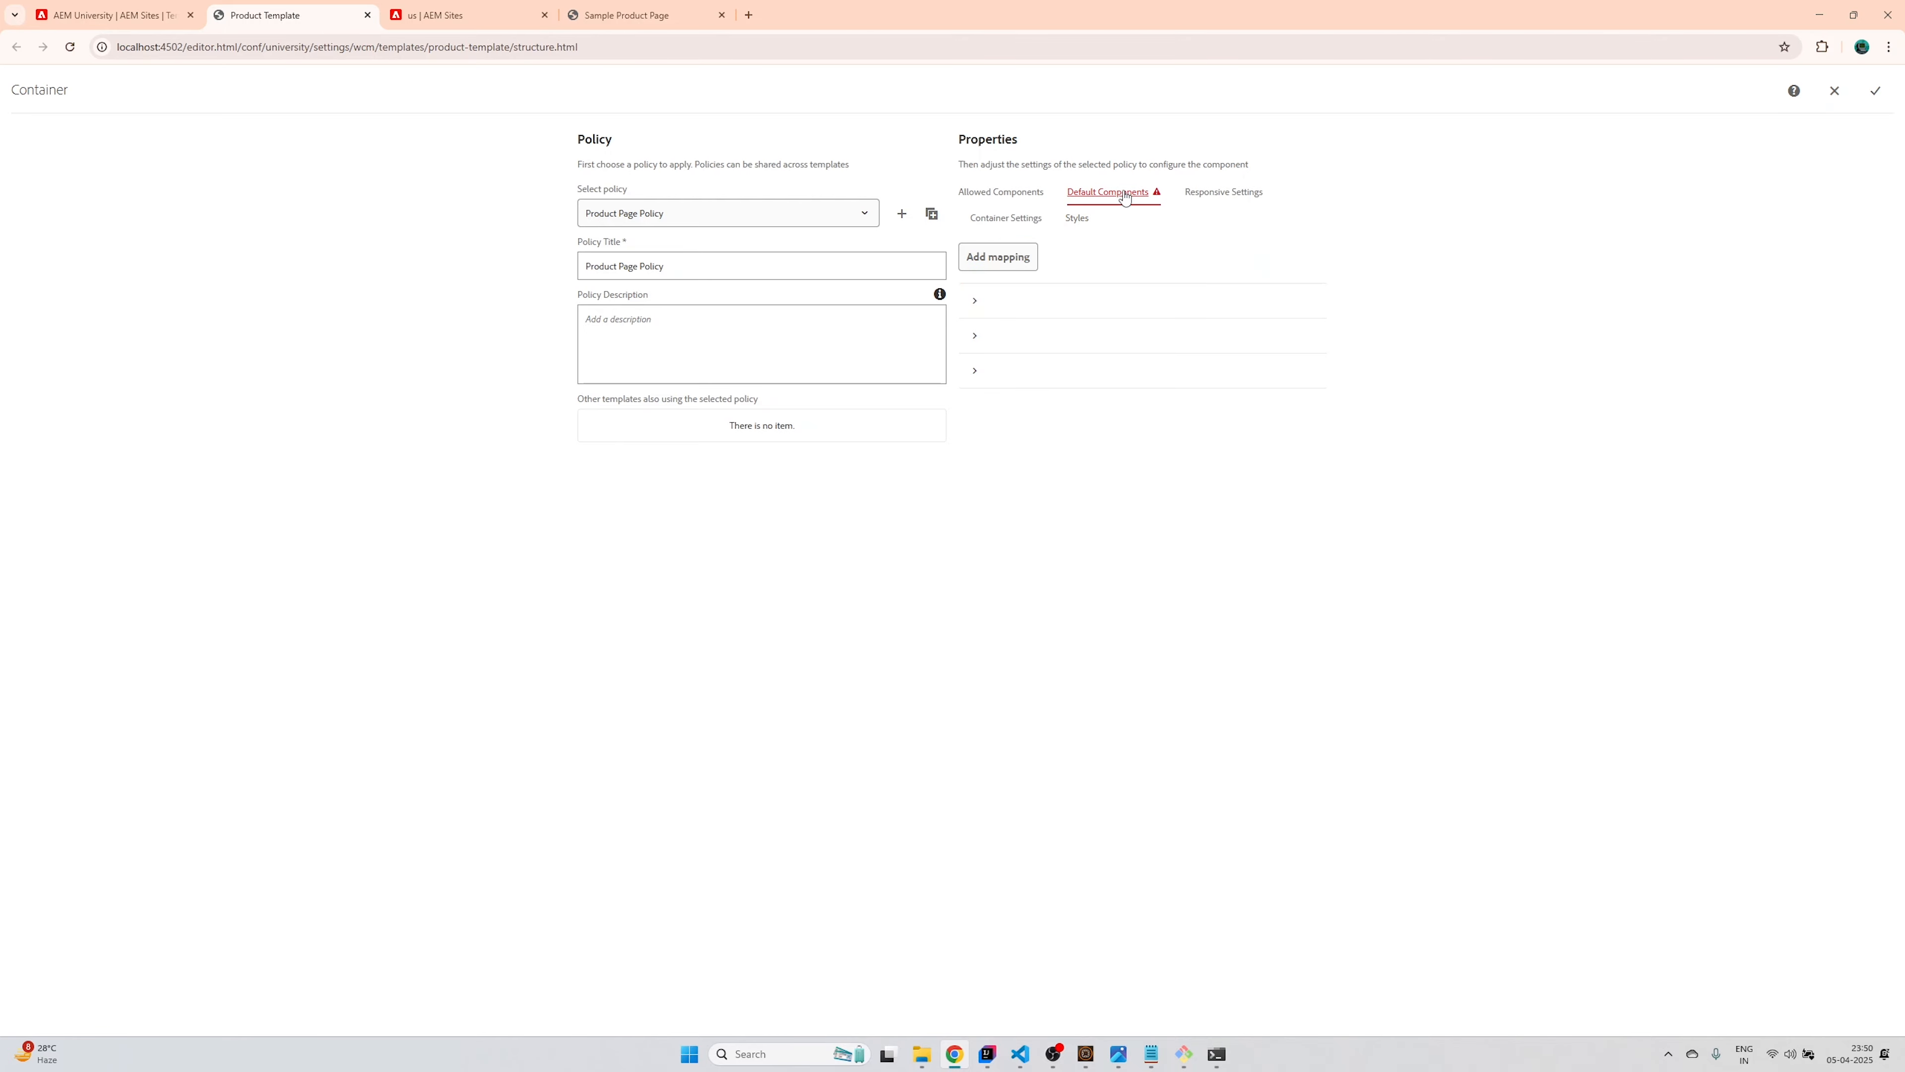
pyautogui.click(1874, 95)
# Examine the allowed components and the default component mappings in the container policy
pyautogui.click(975, 194)
pyautogui.click(1099, 195)
pyautogui.click(984, 300)
pyautogui.click(1084, 357)
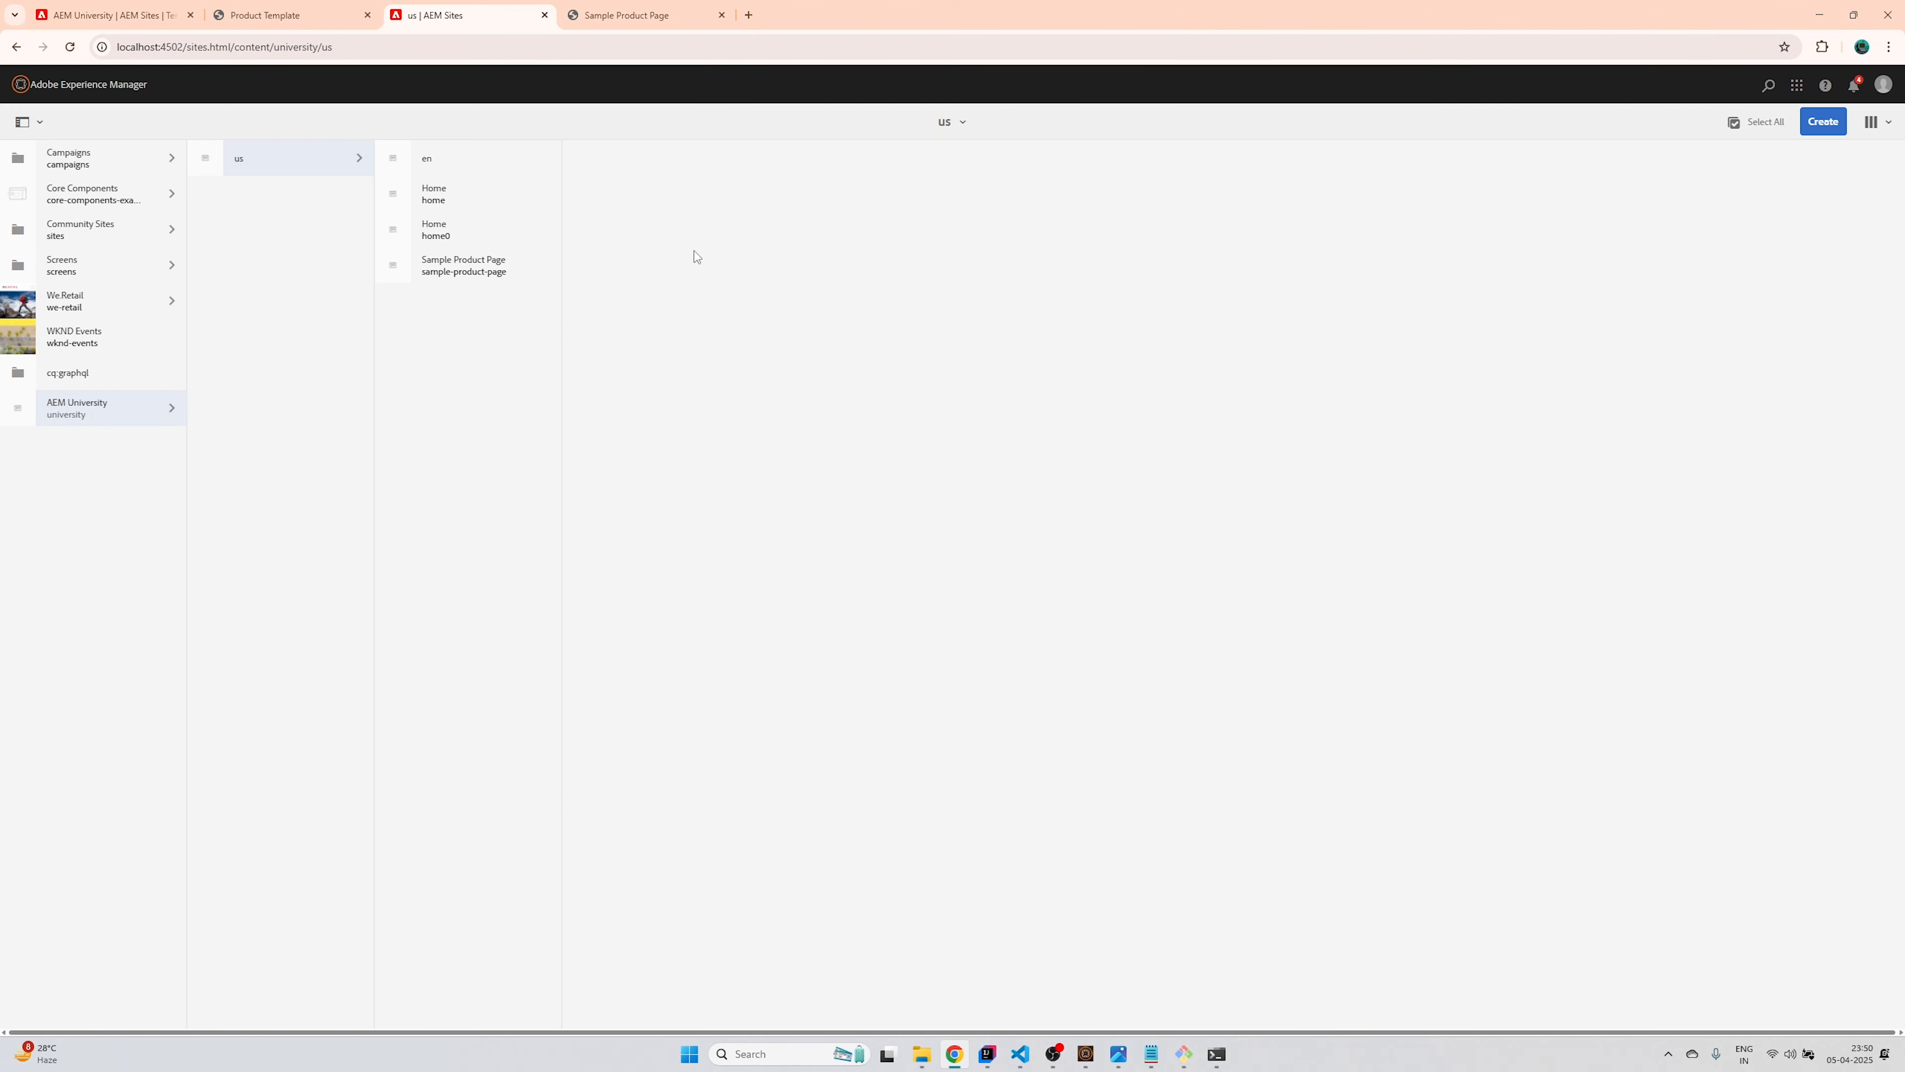
# Return to the Product Template editor and switch it from Structure to Initial Content mode
pyautogui.click(222, 16)
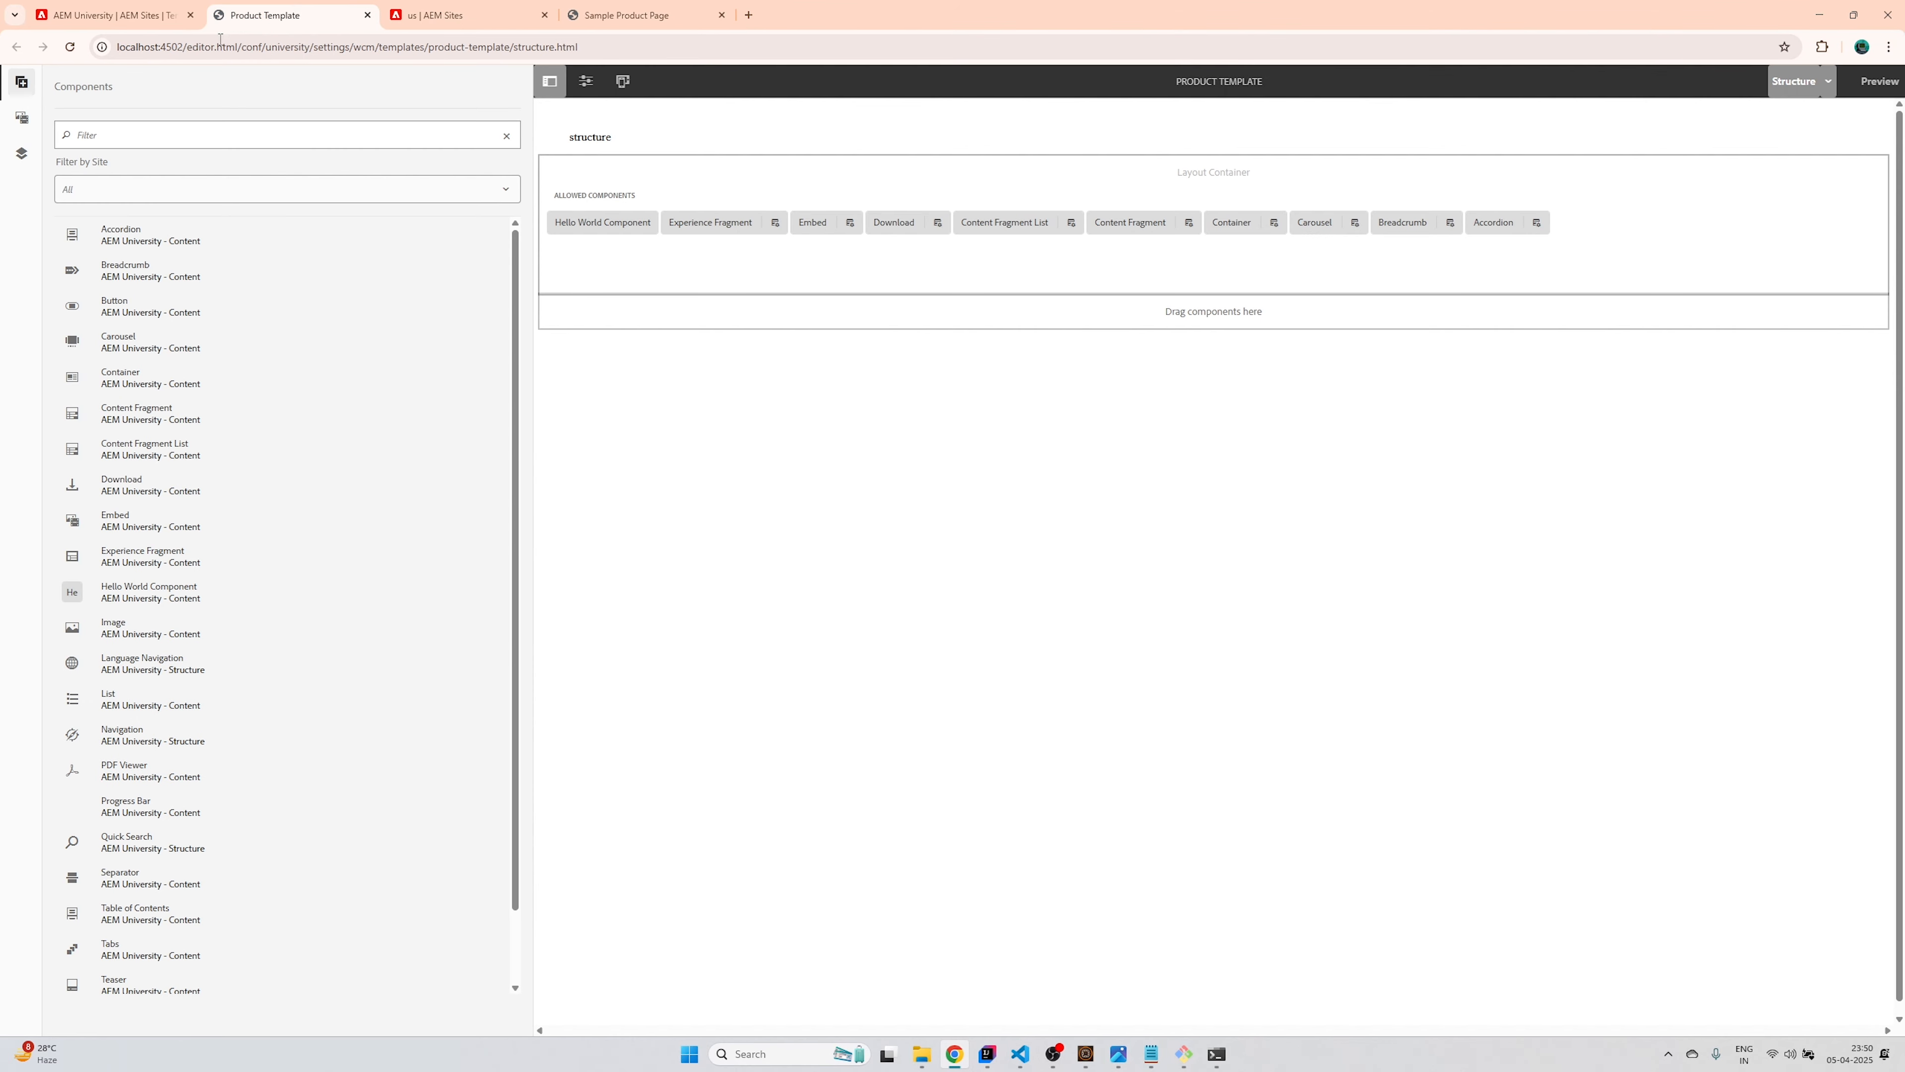
pyautogui.click(1821, 84)
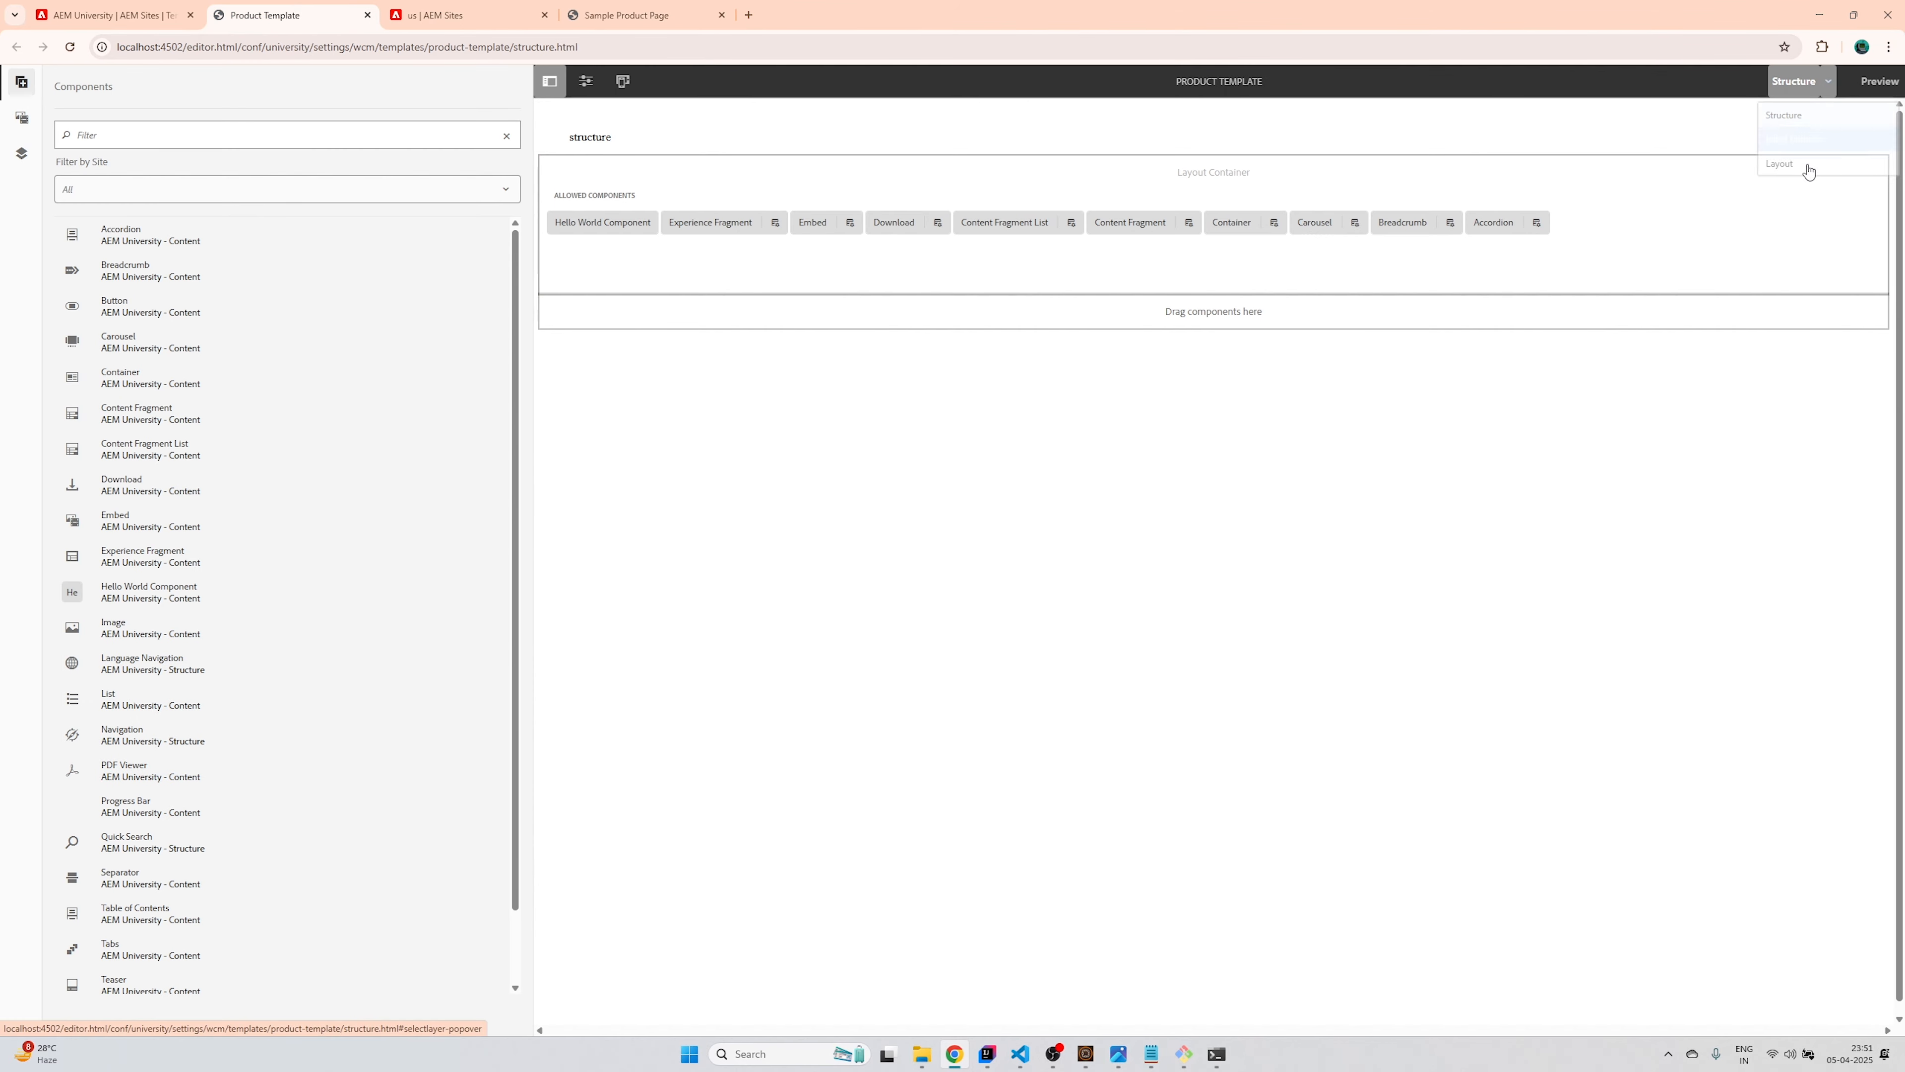
pyautogui.click(1791, 138)
# Try a Carousel component in the template's initial content, and delete it
pyautogui.doubleClick(833, 216)
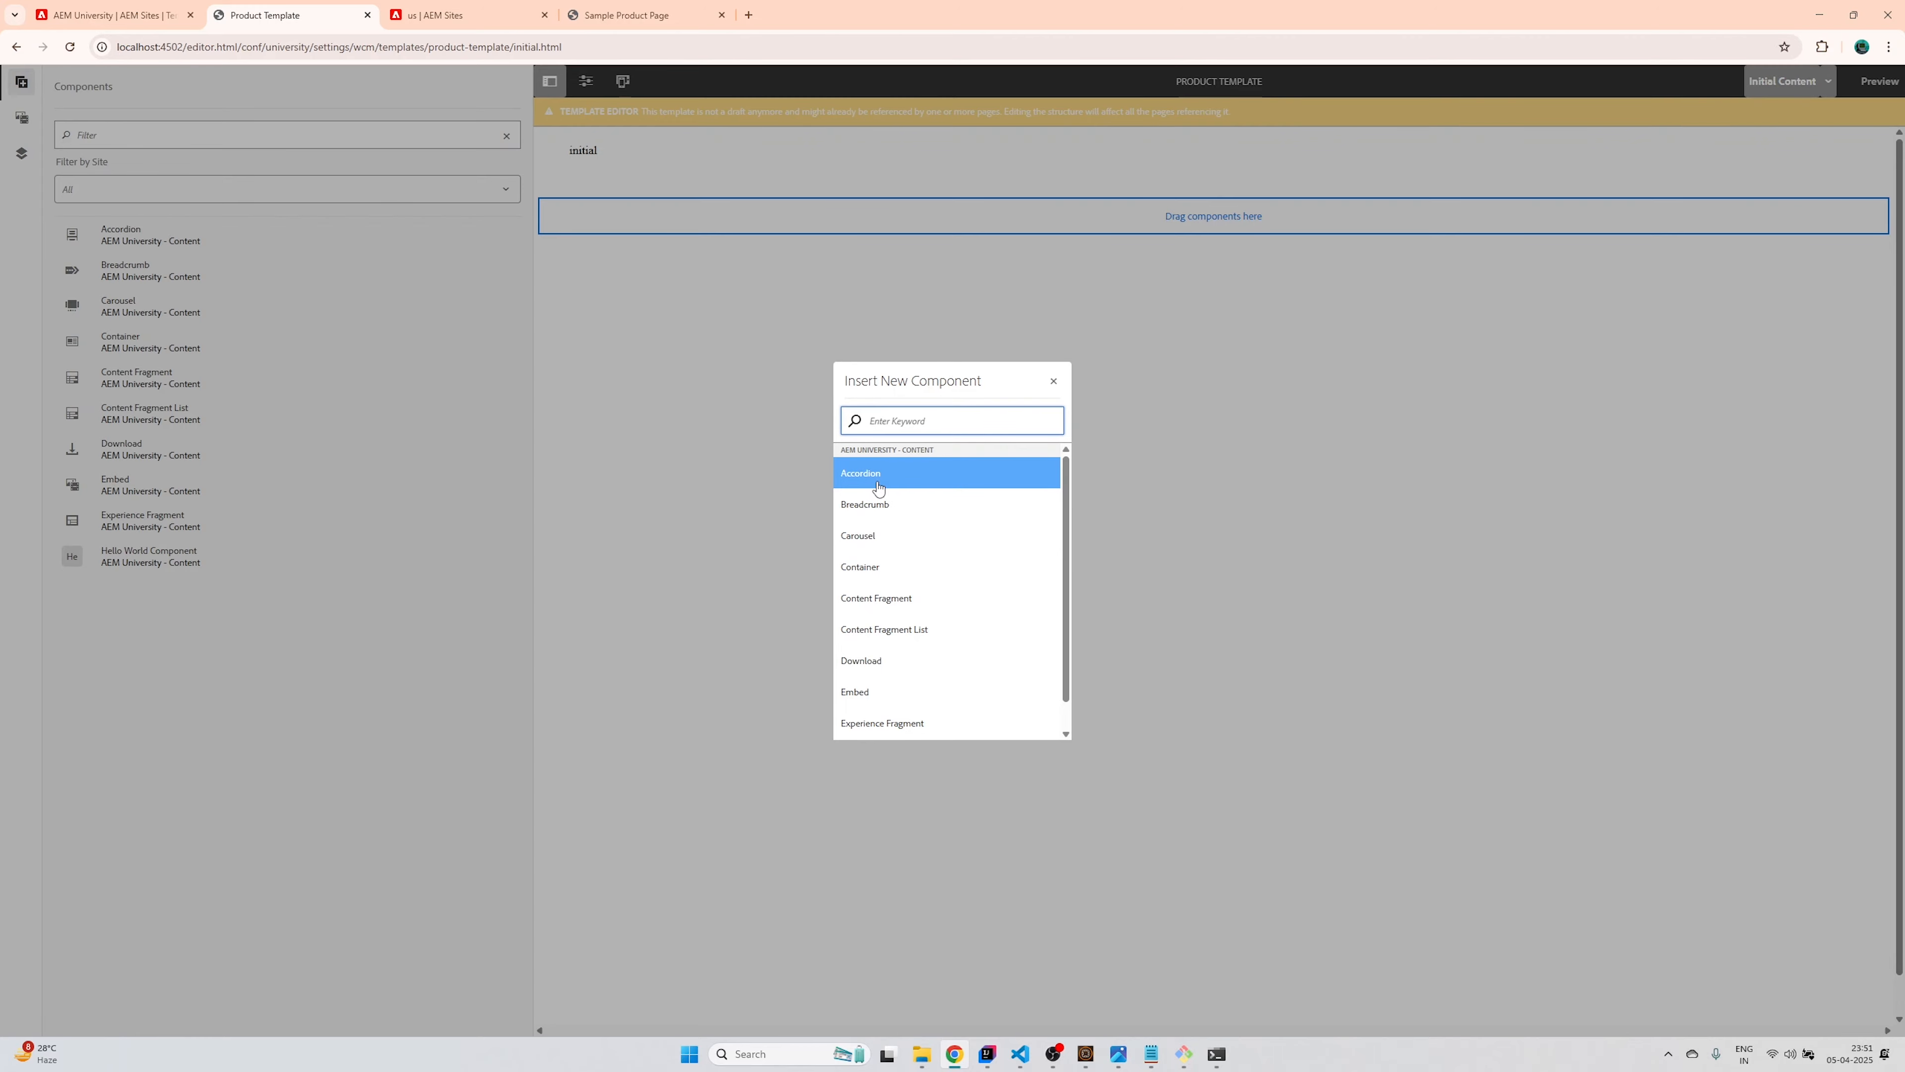
pyautogui.click(879, 537)
pyautogui.click(971, 230)
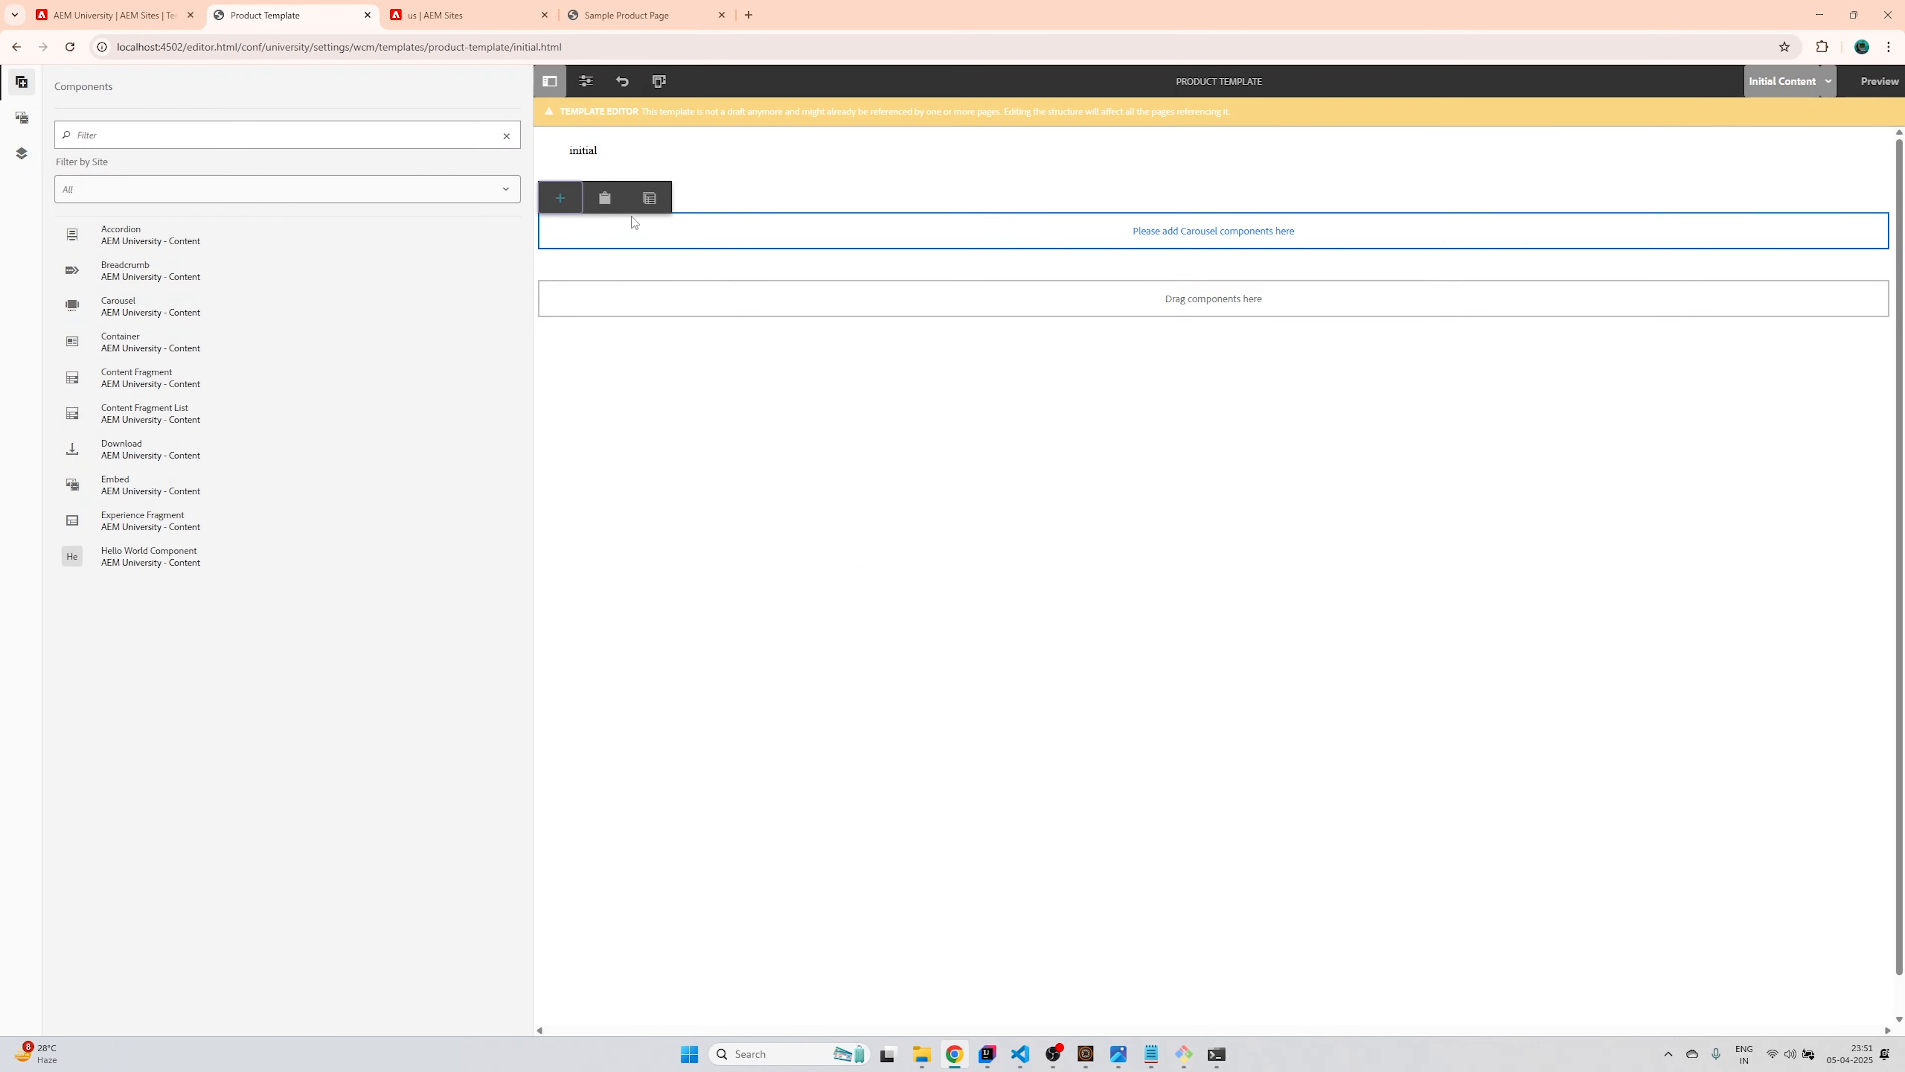
pyautogui.click(838, 206)
pyautogui.click(694, 168)
# Set the text of the initial content's Text component to "This is my initial content"
pyautogui.click(560, 168)
pyautogui.click(864, 494)
pyautogui.write('This is my initial content')
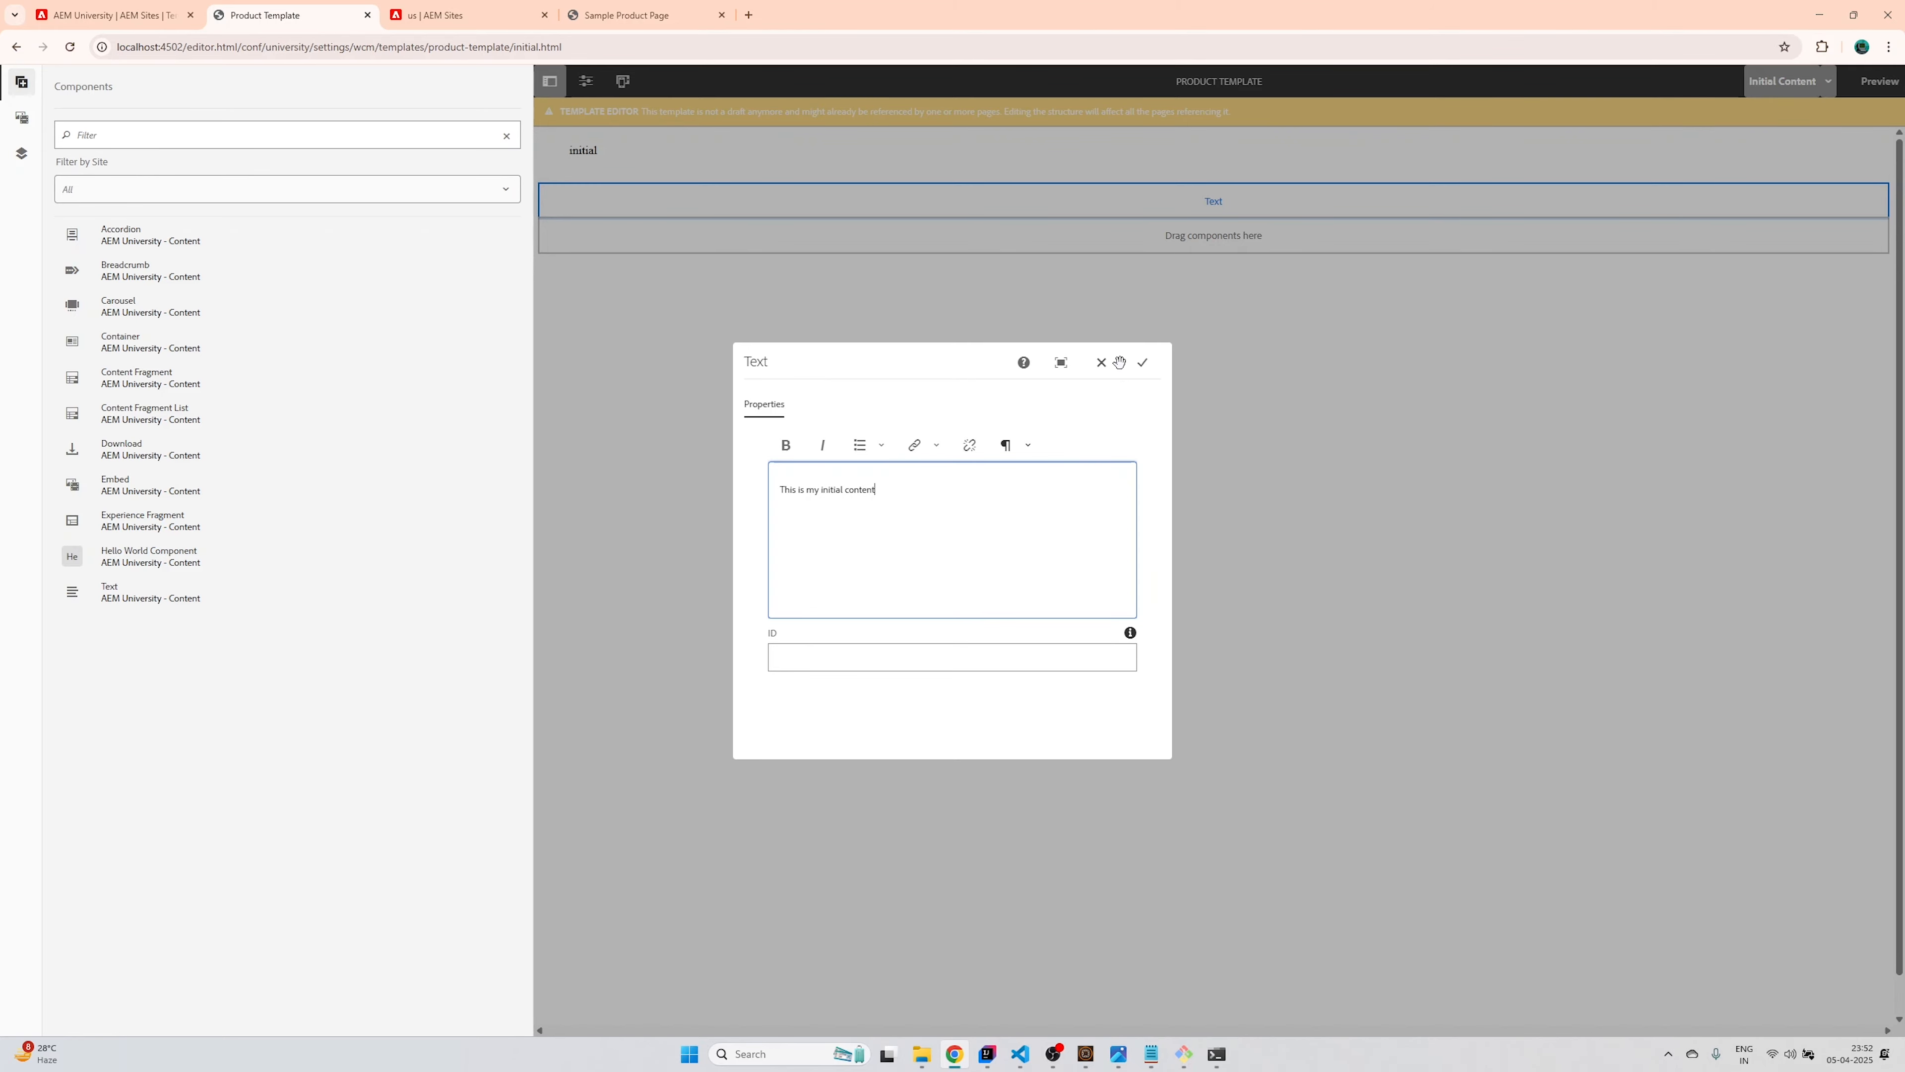
pyautogui.click(1142, 362)
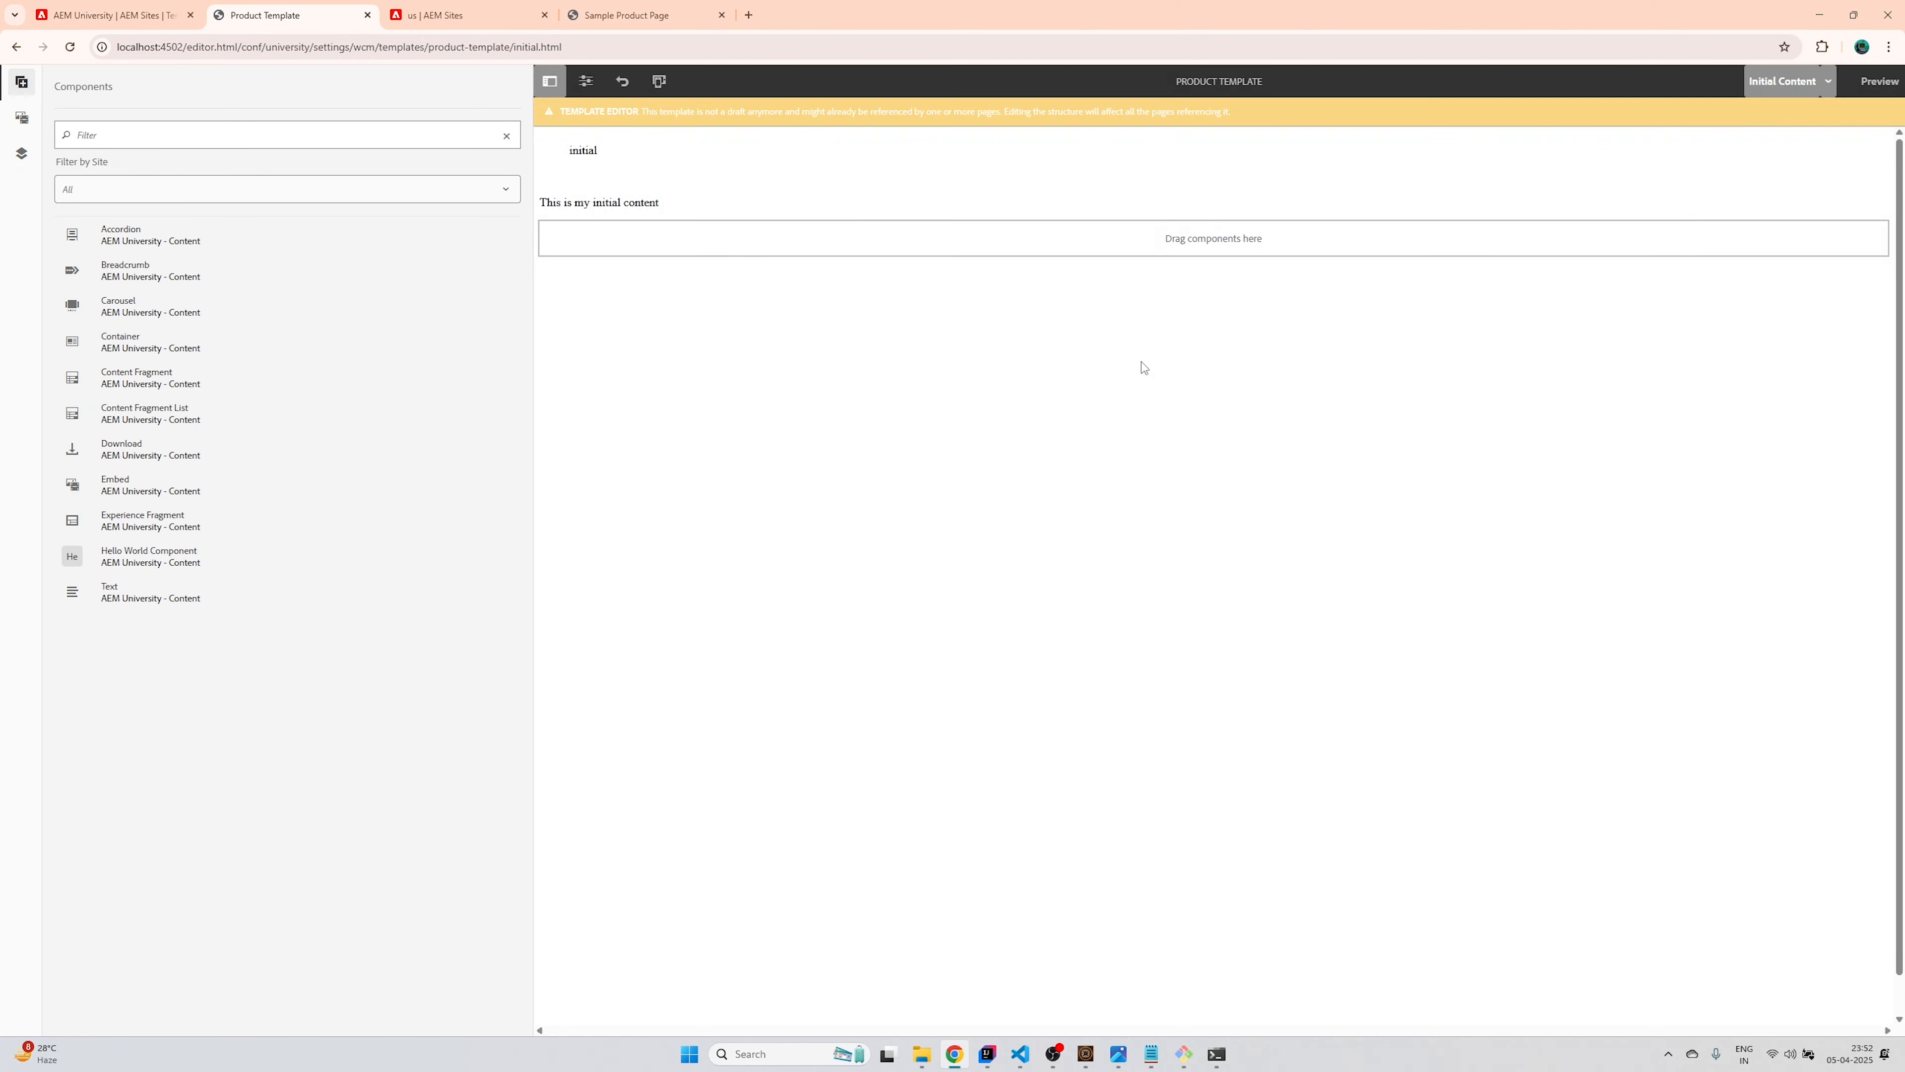
# Switch the template to Structure mode and insert a Text component below the layout container
pyautogui.click(1828, 81)
pyautogui.click(1778, 115)
pyautogui.click(713, 306)
pyautogui.click(560, 288)
pyautogui.click(865, 493)
pyautogui.click(676, 327)
pyautogui.click(573, 306)
pyautogui.write('structure')
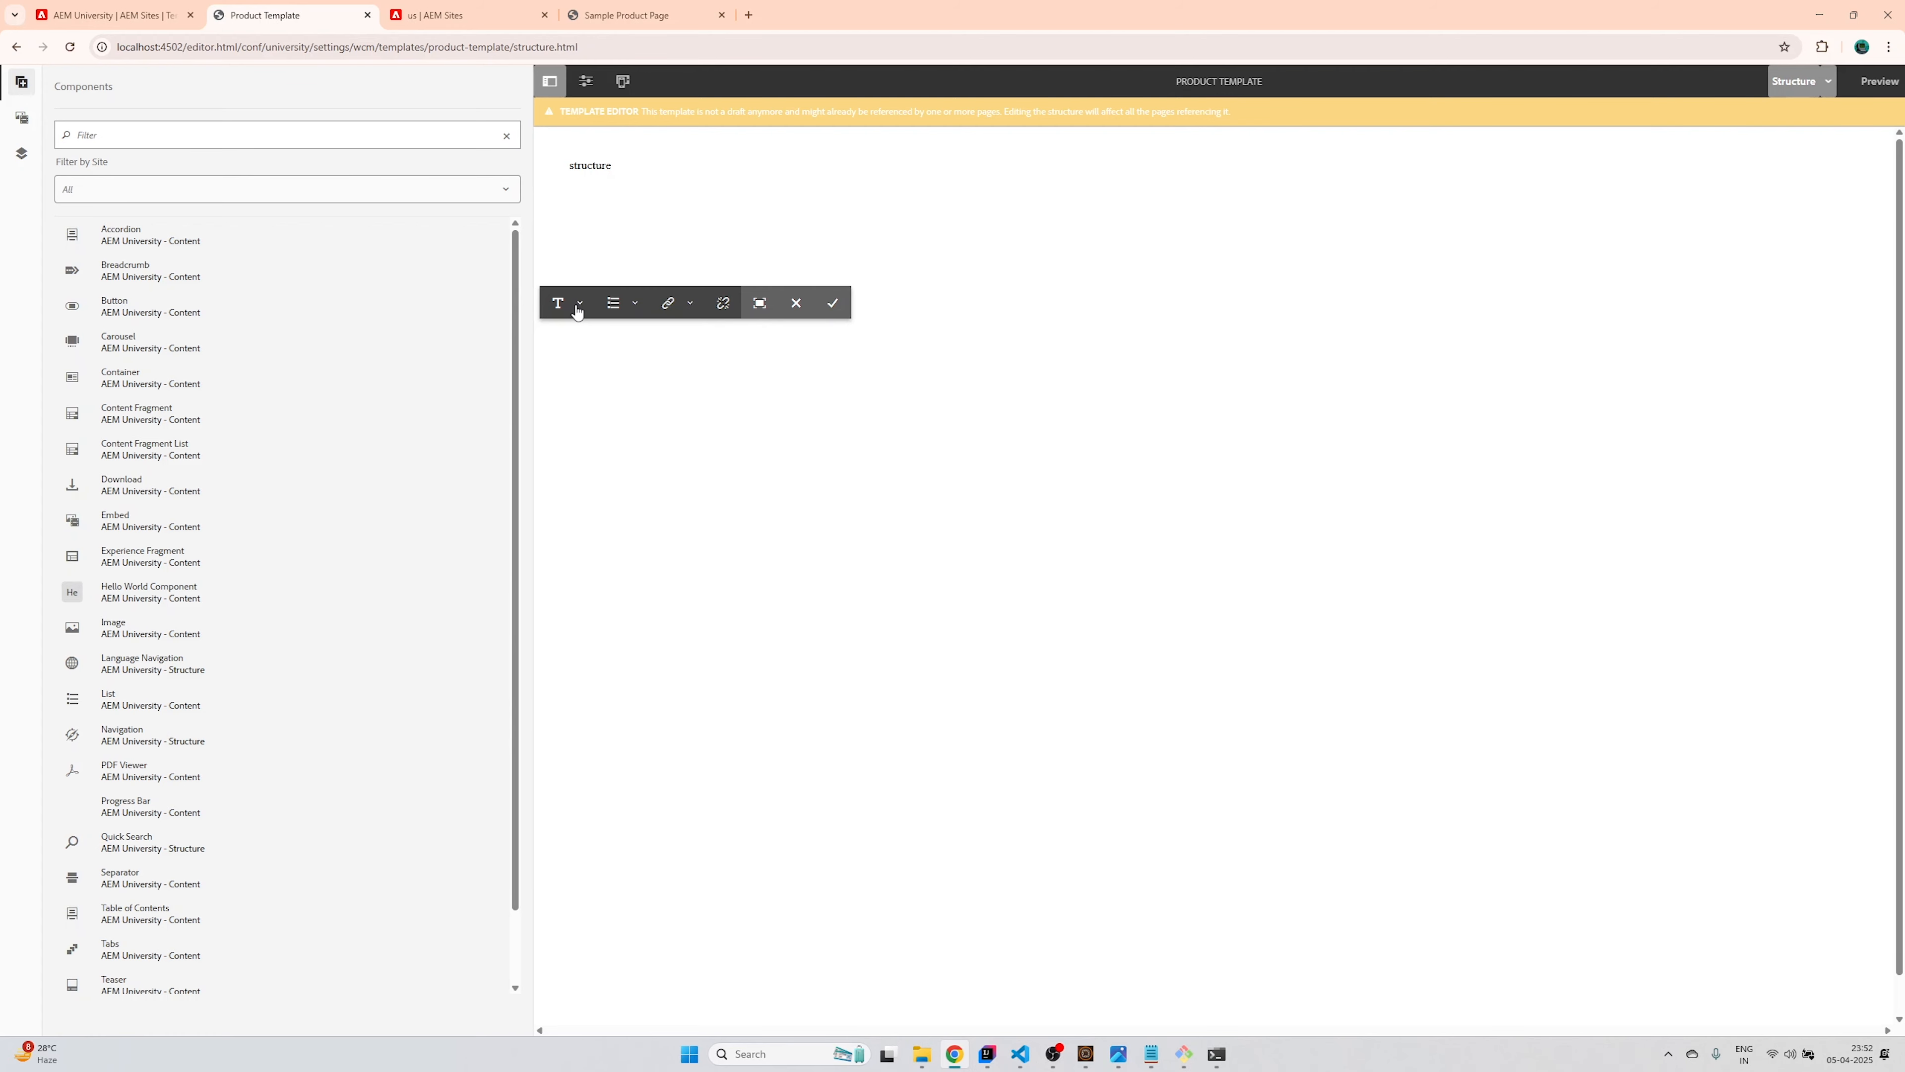
pyautogui.click(793, 303)
# Set the text of the structure's Text component to "This is my structure content"
pyautogui.click(720, 340)
pyautogui.click(593, 305)
pyautogui.click(884, 502)
pyautogui.write('Thio')
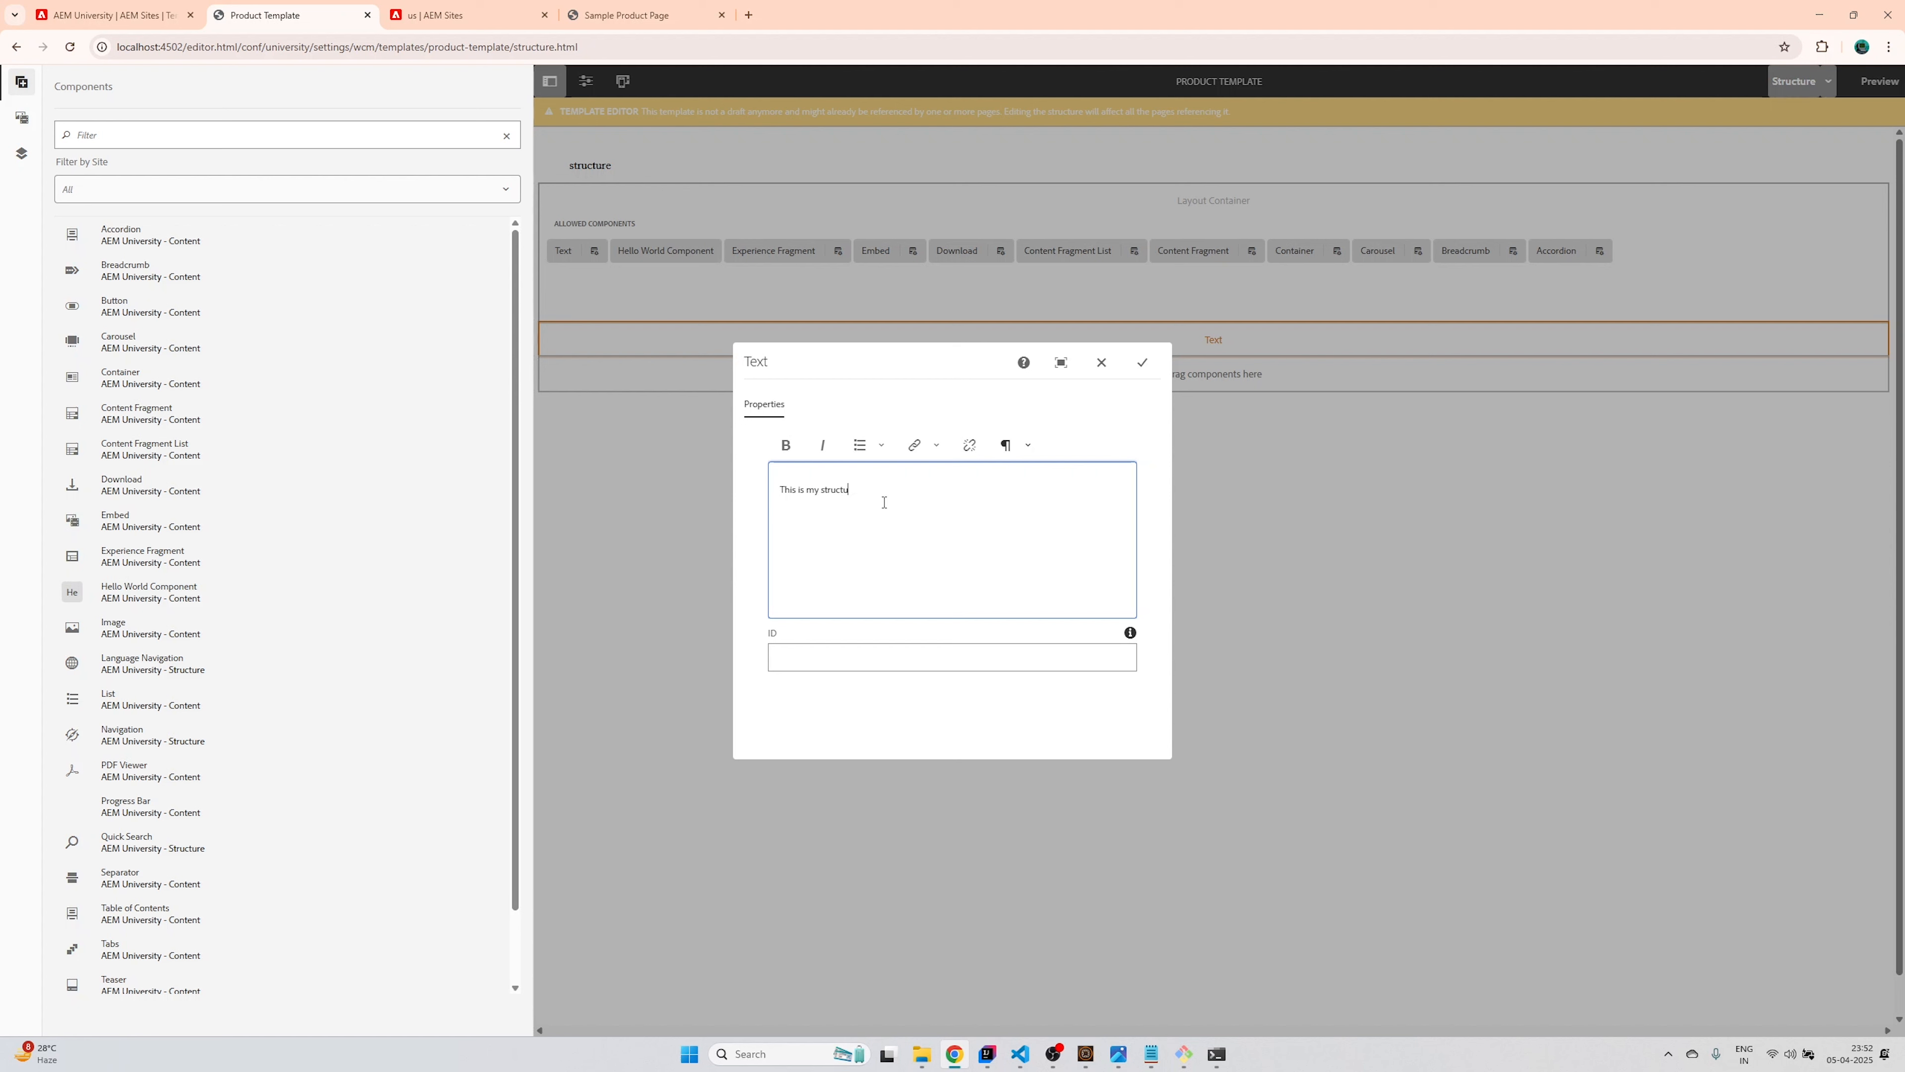
pyautogui.write('is my structure content')
pyautogui.click(1142, 363)
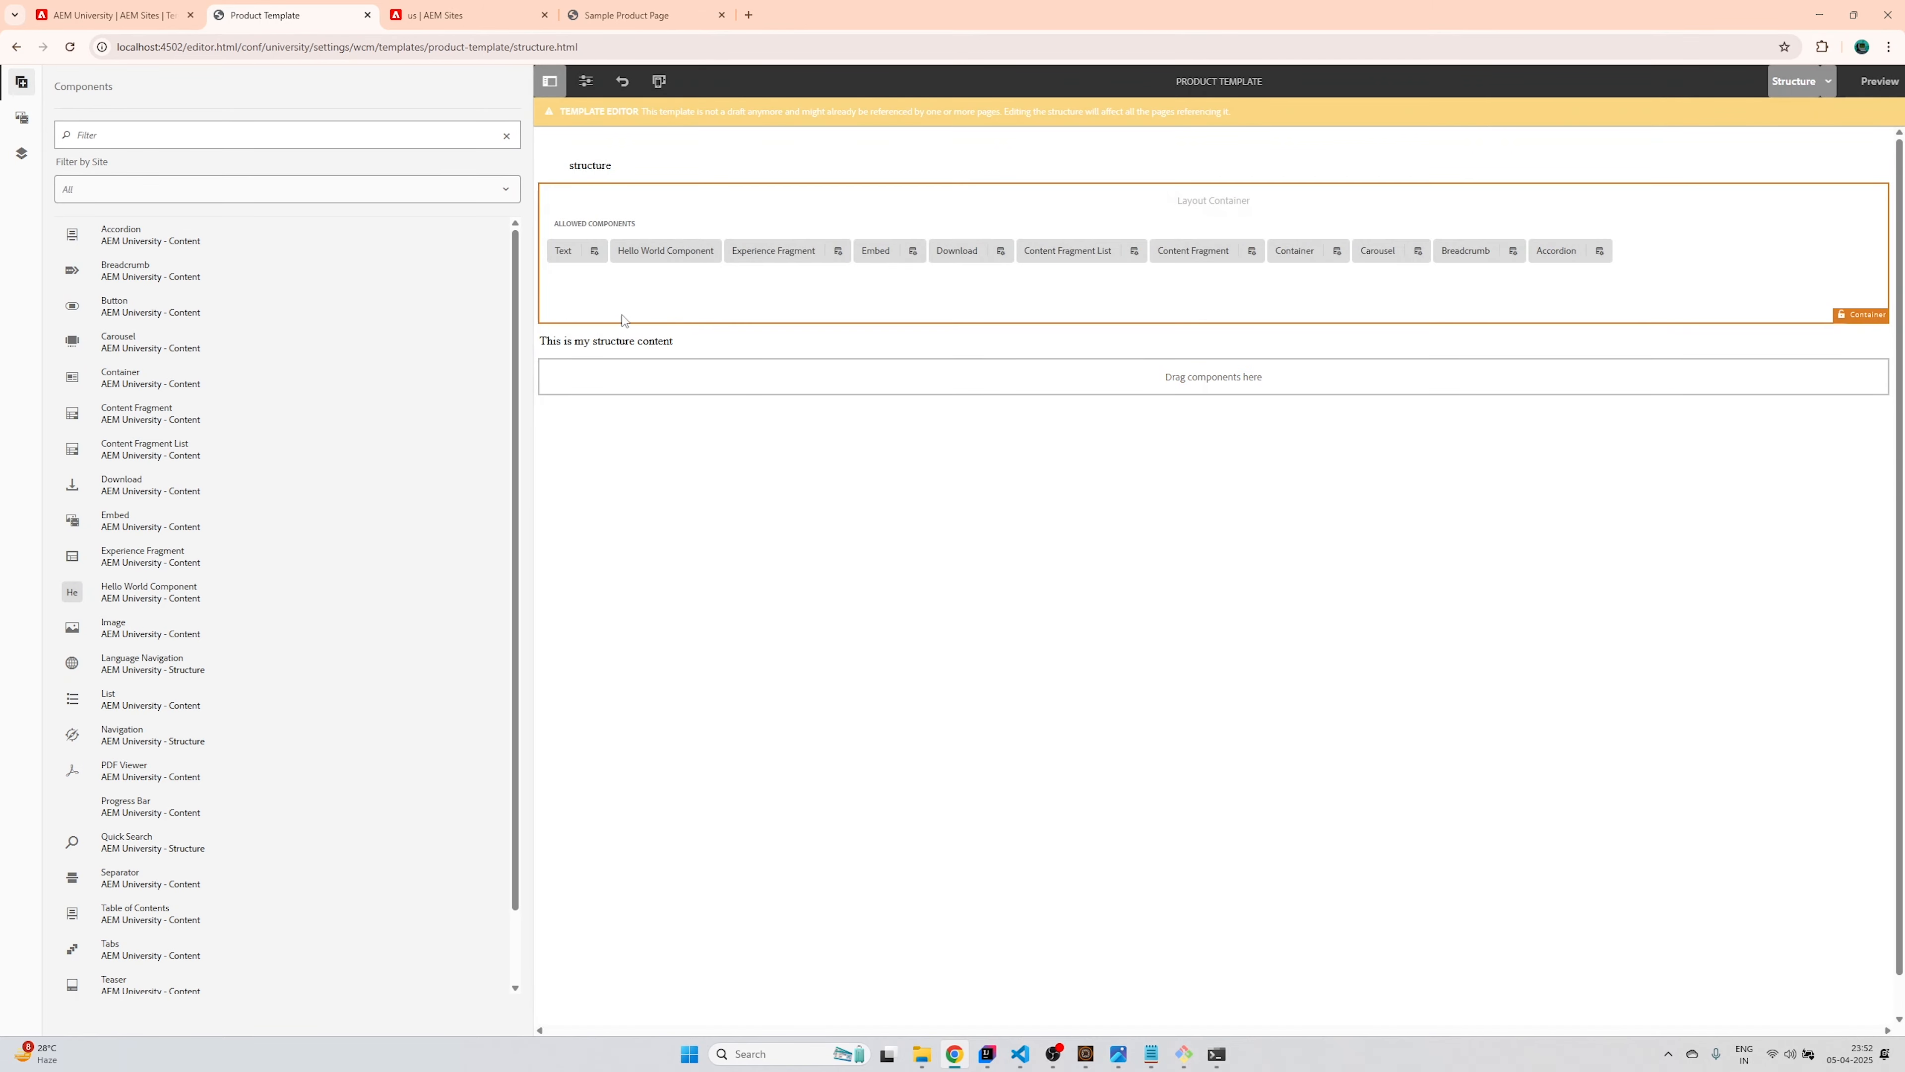
# Reload Sample Product Page without inserting a component to check the template changes on it
pyautogui.click(635, 9)
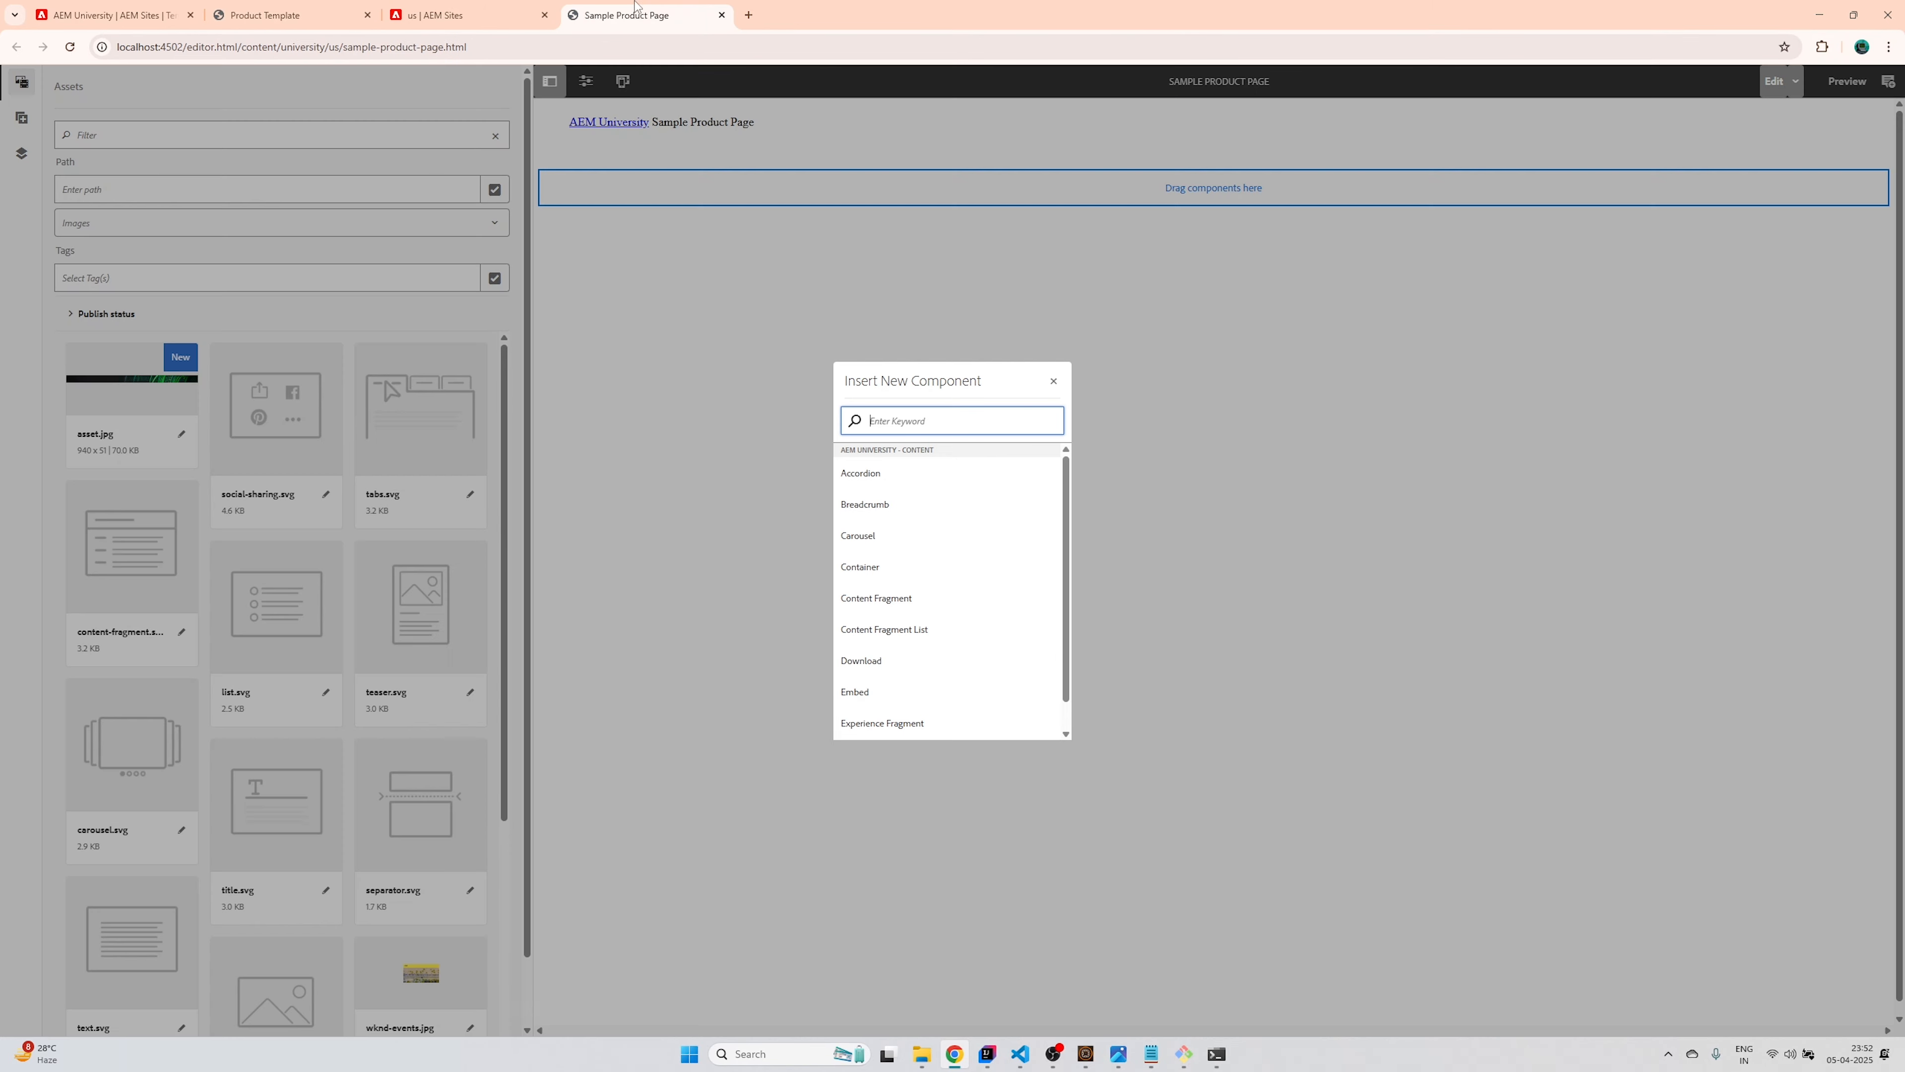
pyautogui.click(1054, 380)
pyautogui.click(72, 47)
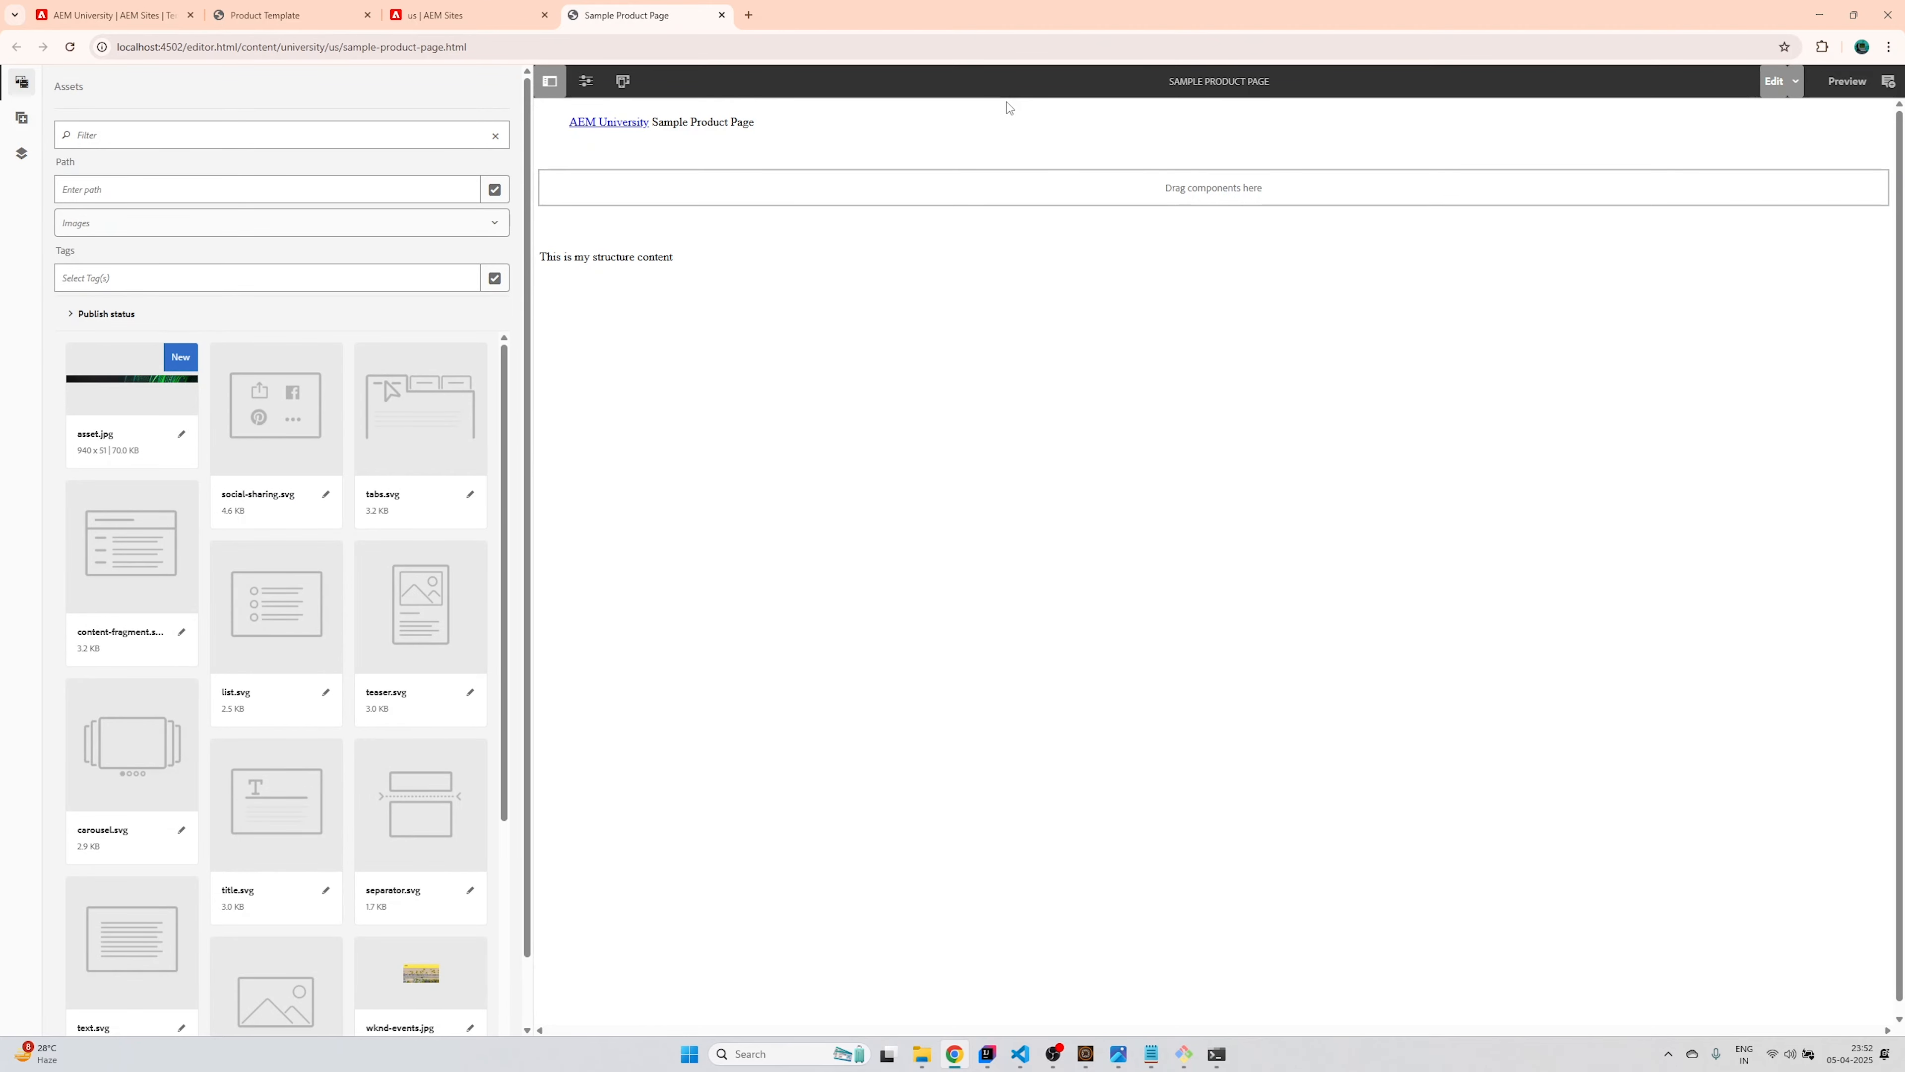
# On Sample Test Page 2, change the initial Text component's text to "This is my initial content 1"
pyautogui.click(435, 15)
pyautogui.click(602, 174)
pyautogui.click(944, 498)
pyautogui.write('1')
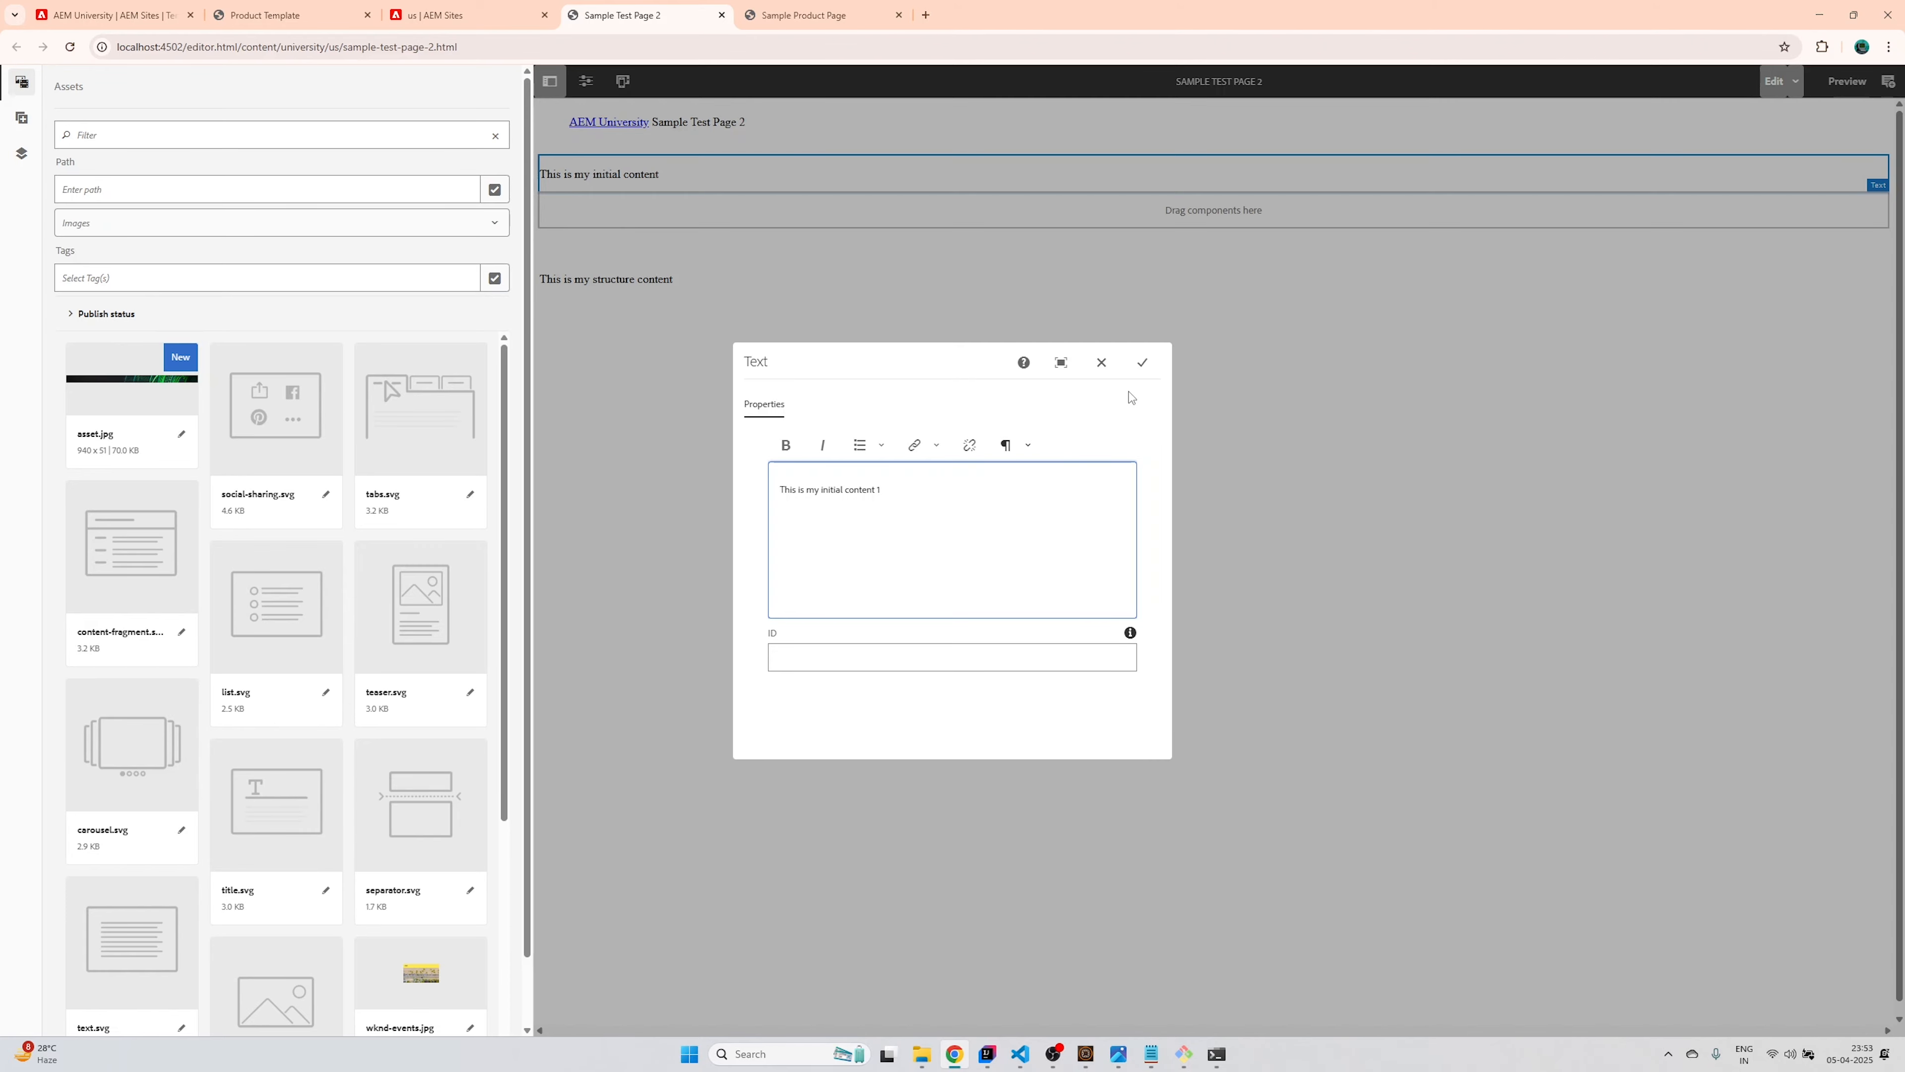
pyautogui.click(1145, 363)
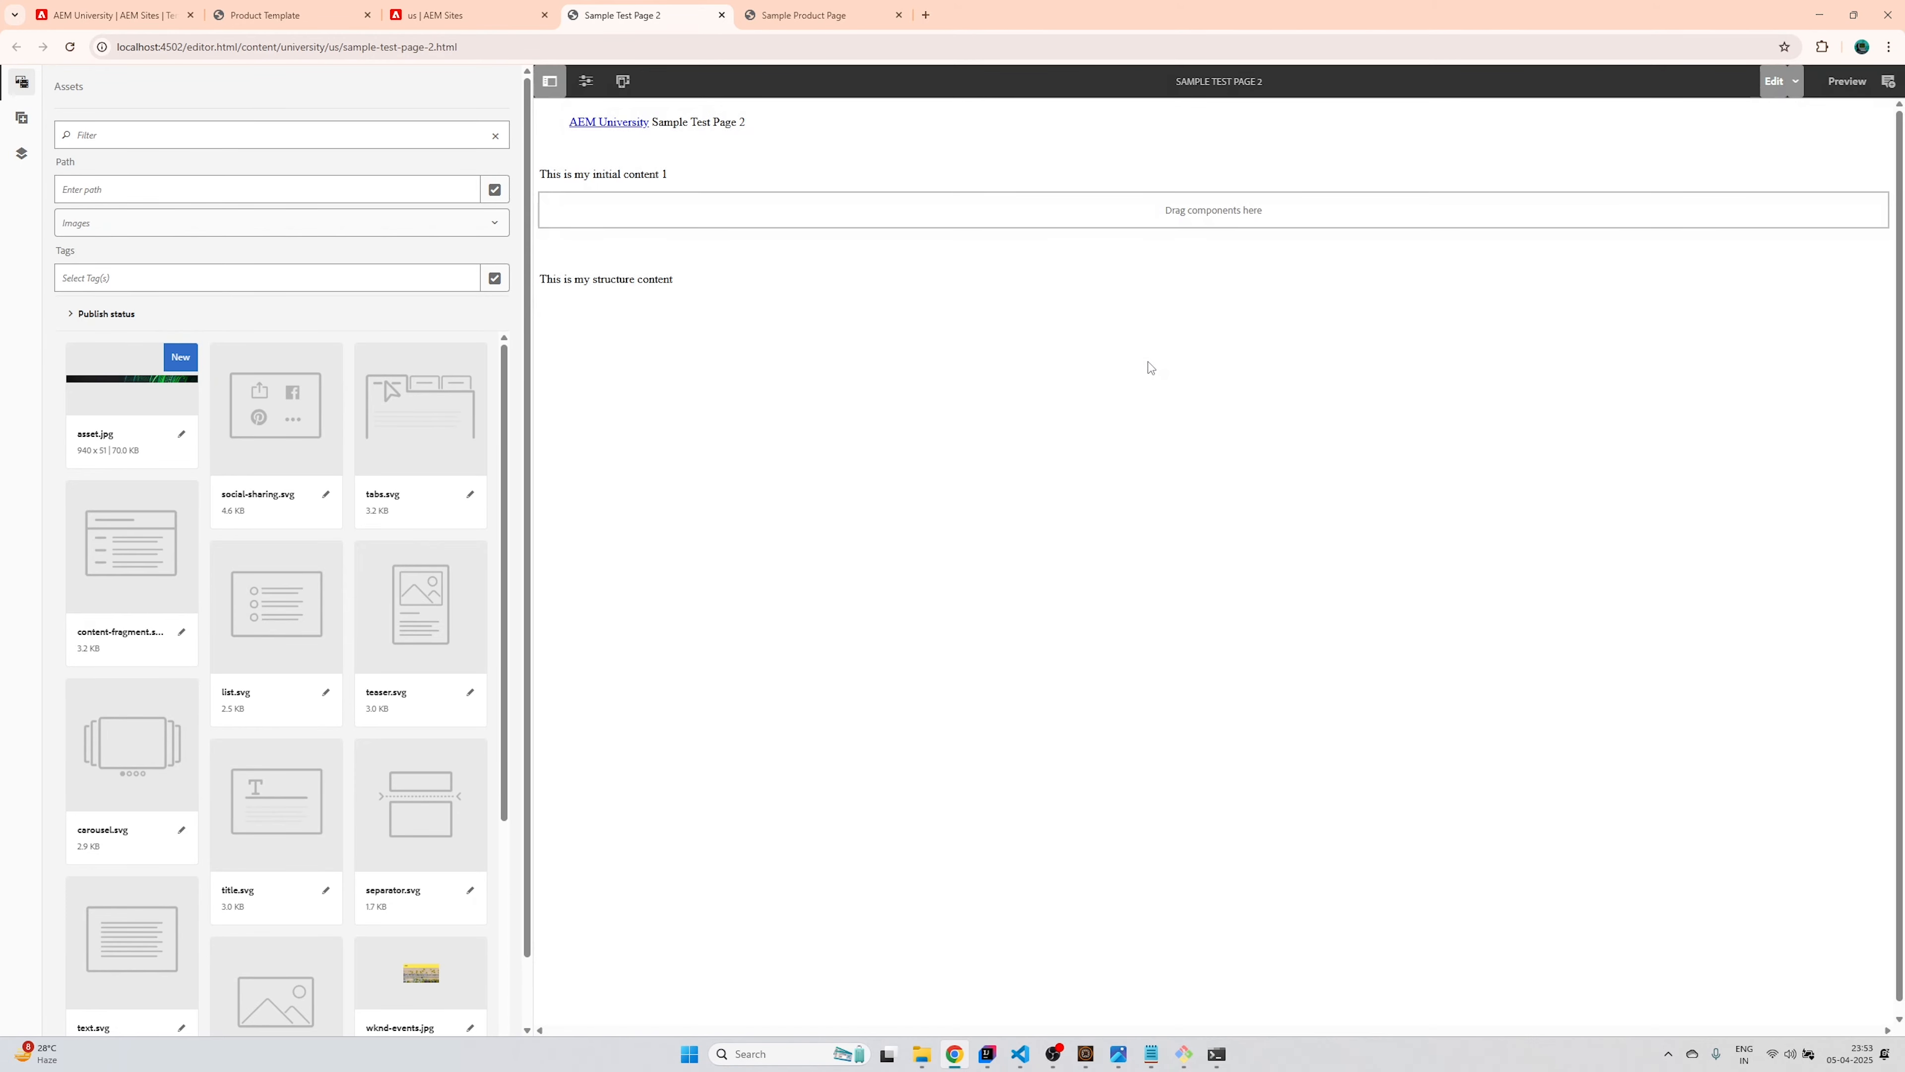